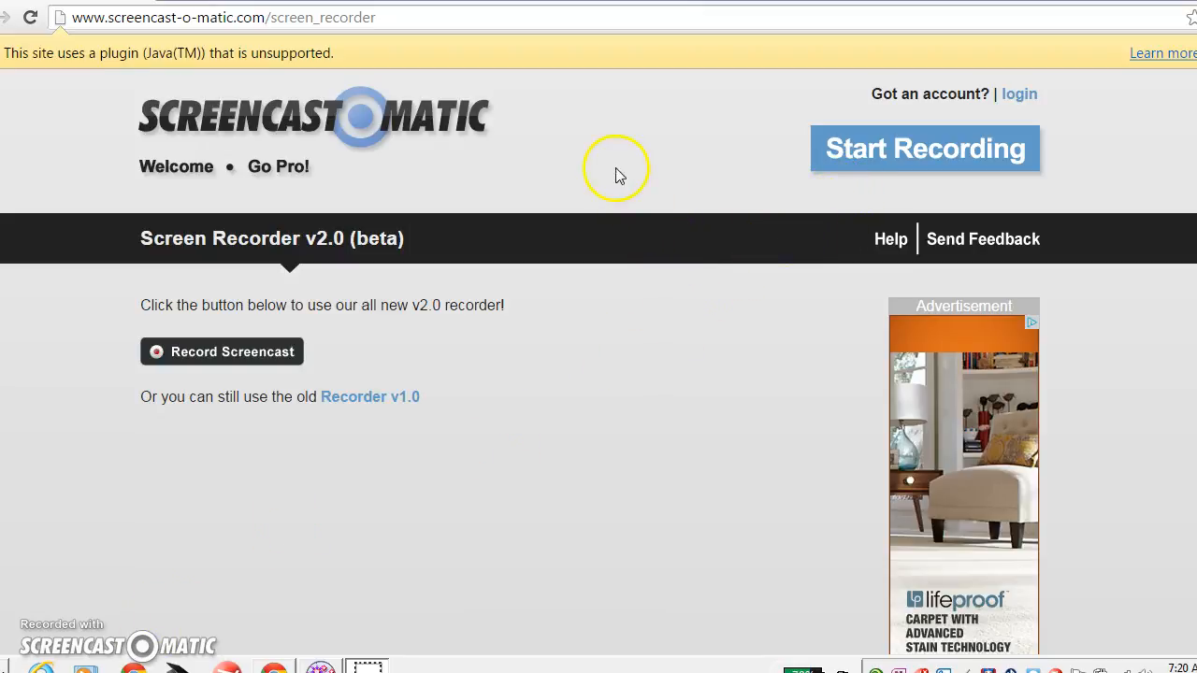
Visit the free Asteroids game site from Google's results, then return to the results tab.
{"action": "left_click", "coordinate": [247, 1]}
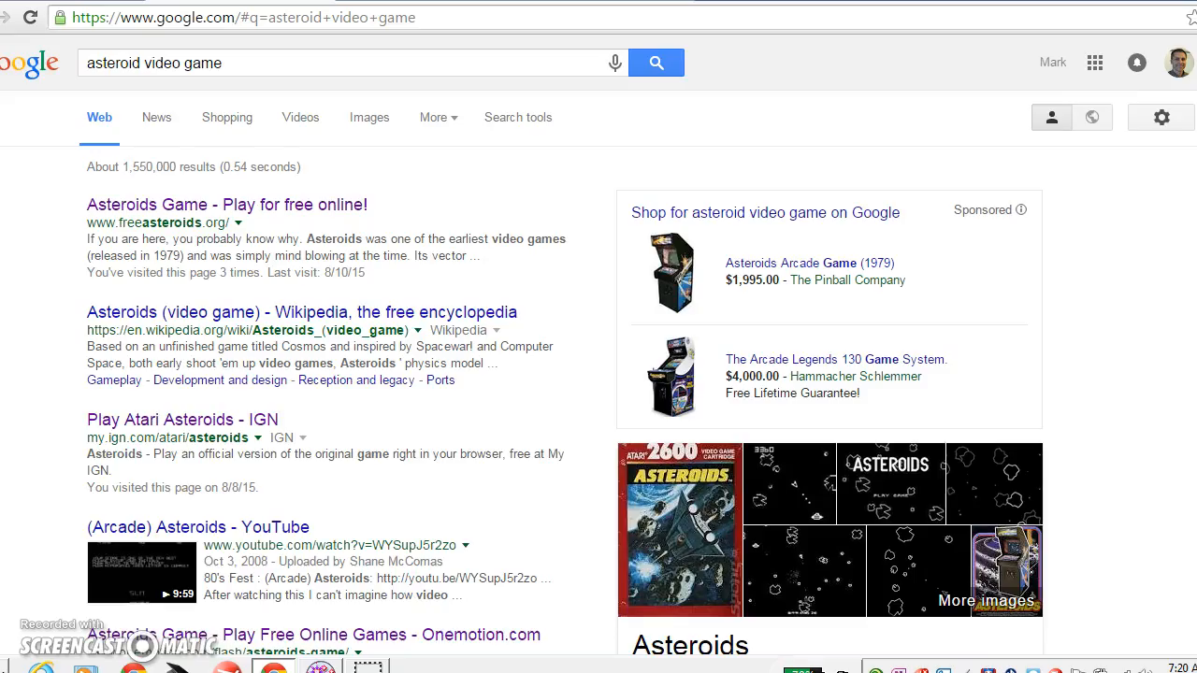
{"action": "left_click", "coordinate": [270, 207]}
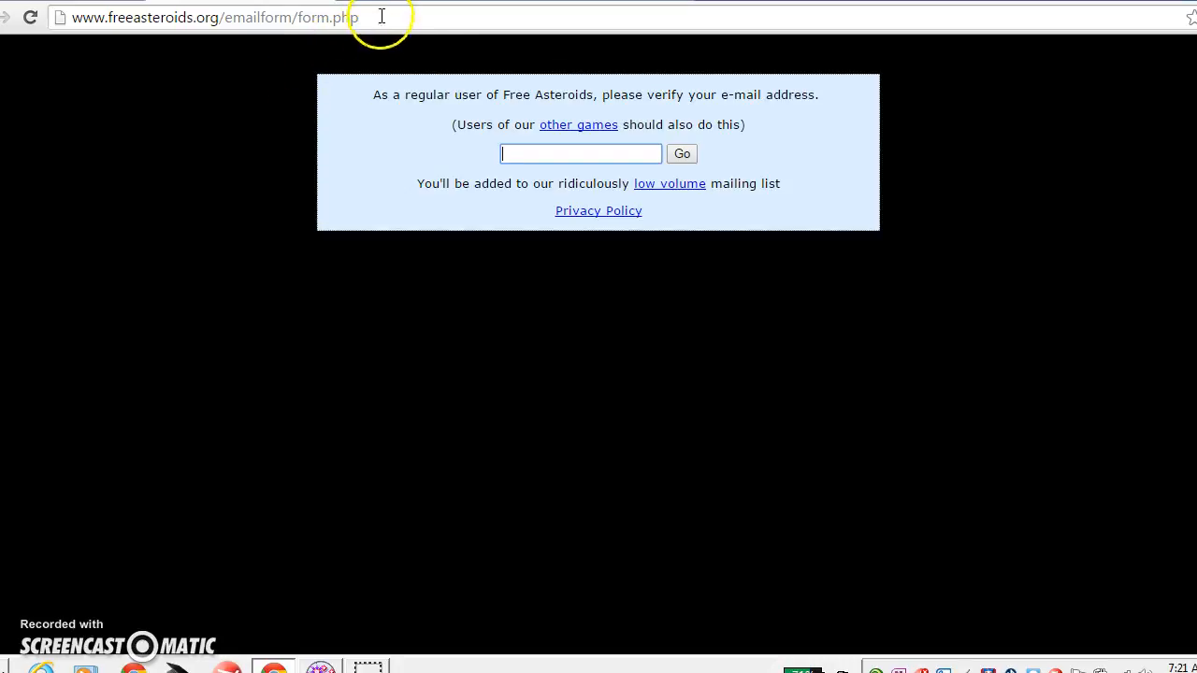
{"action": "left_click", "coordinate": [406, 1]}
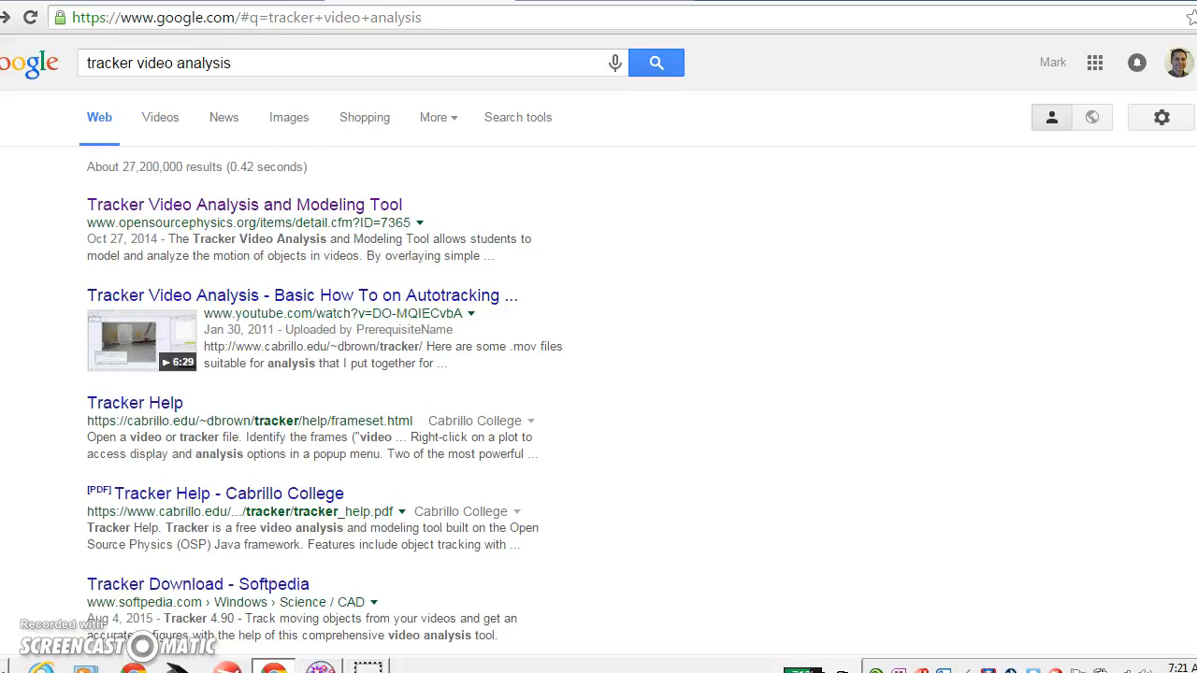
Open the Tracker Video Analysis and Modeling Tool page, then bring the Tracker window forward.
{"action": "left_click", "coordinate": [221, 210]}
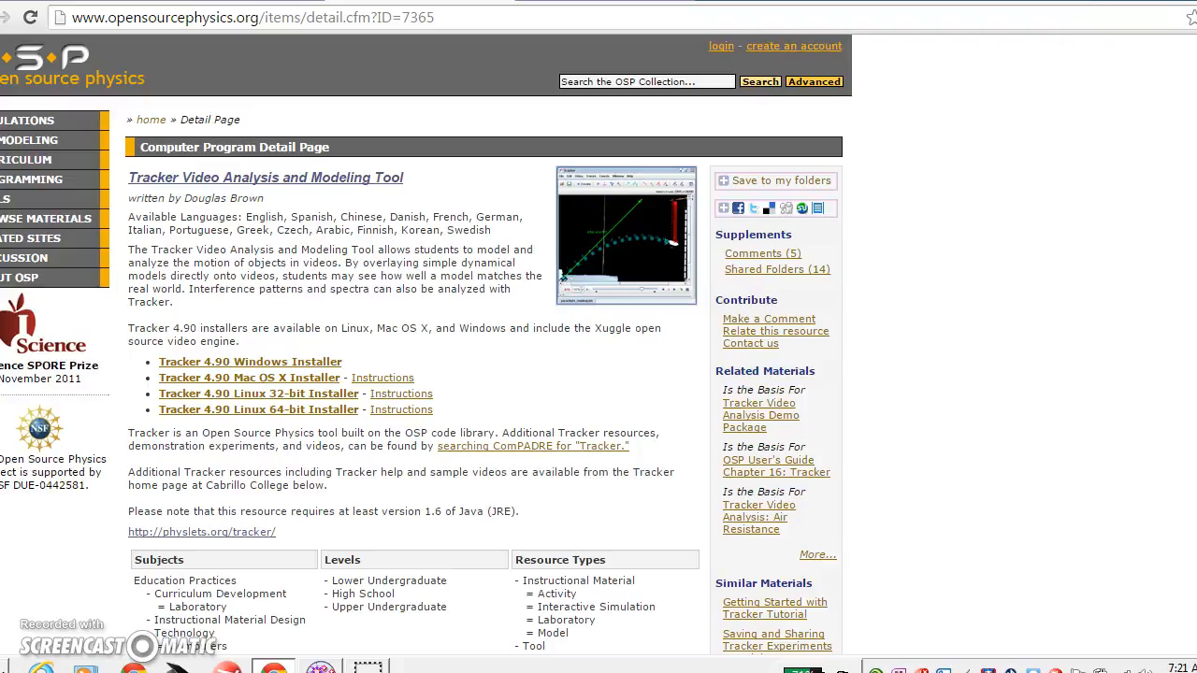
{"action": "left_click", "coordinate": [1084, 2]}
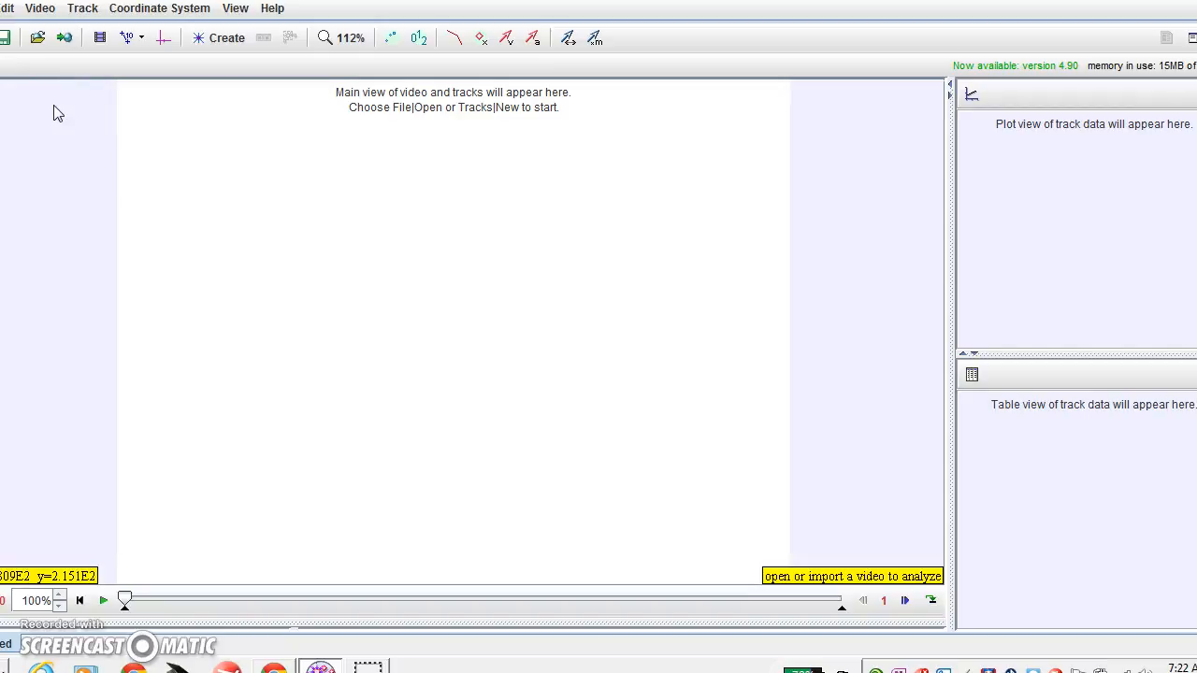
Import the Desktop video Recording #1.mp4 into Tracker through Video > Import.
{"action": "left_click", "coordinate": [35, 37]}
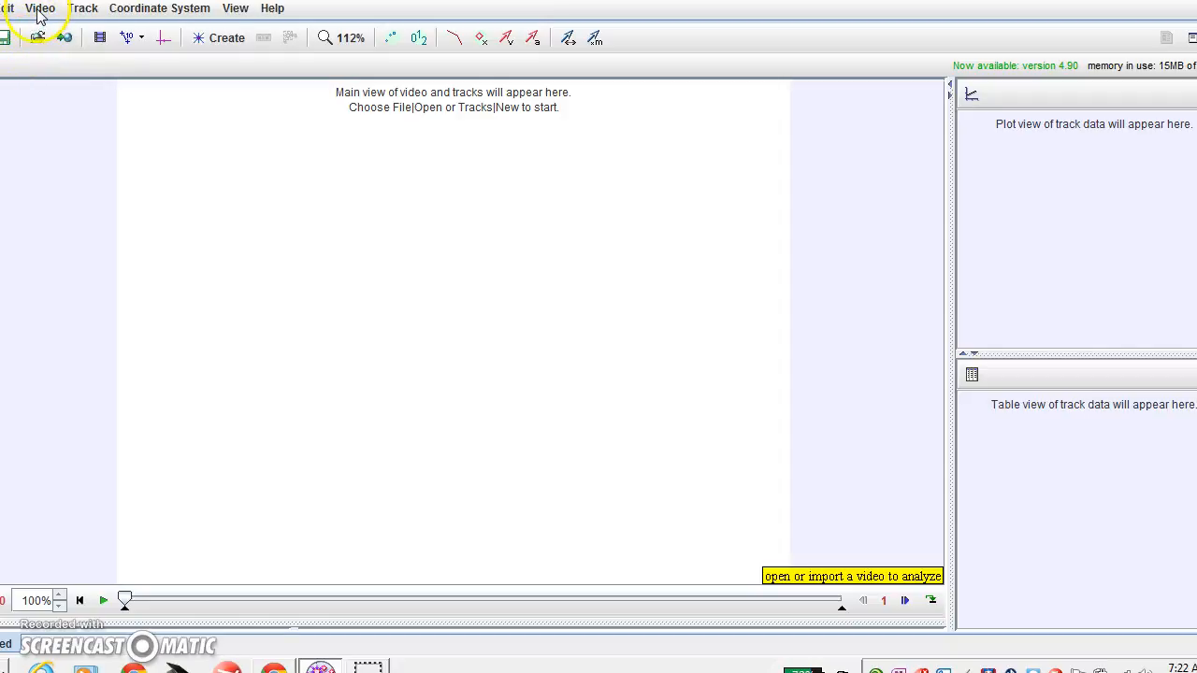
{"action": "left_click", "coordinate": [39, 9]}
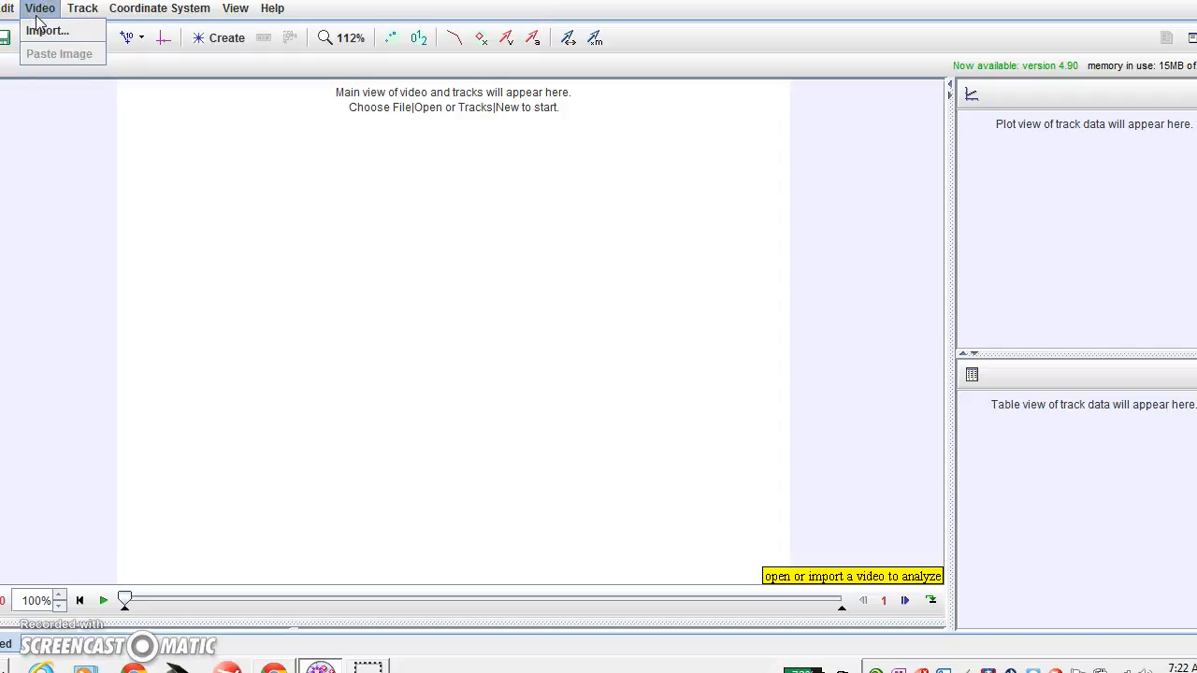
{"action": "left_click", "coordinate": [41, 30]}
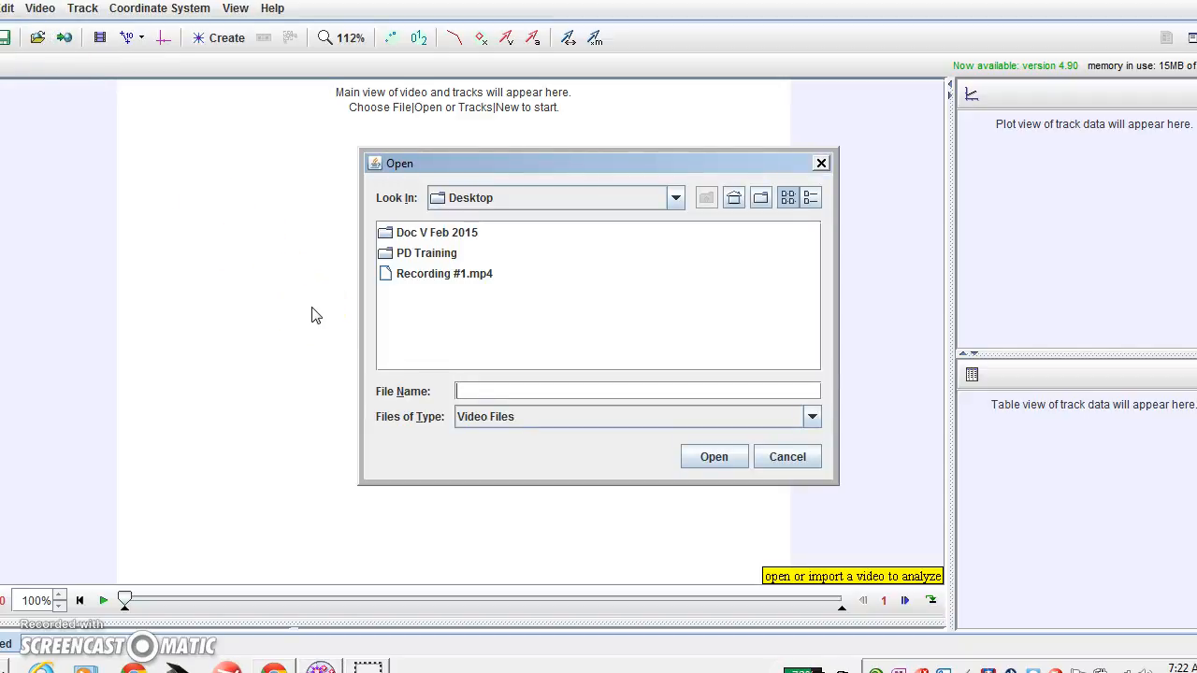
{"action": "left_click", "coordinate": [425, 274]}
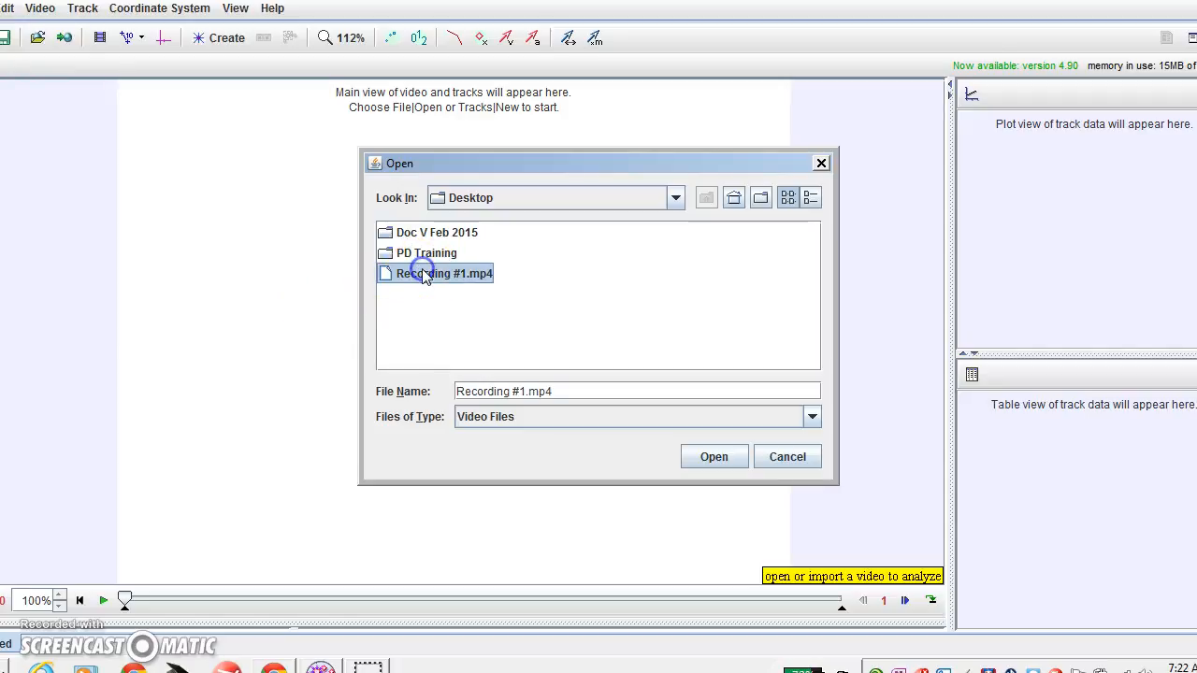
{"action": "left_click", "coordinate": [710, 458]}
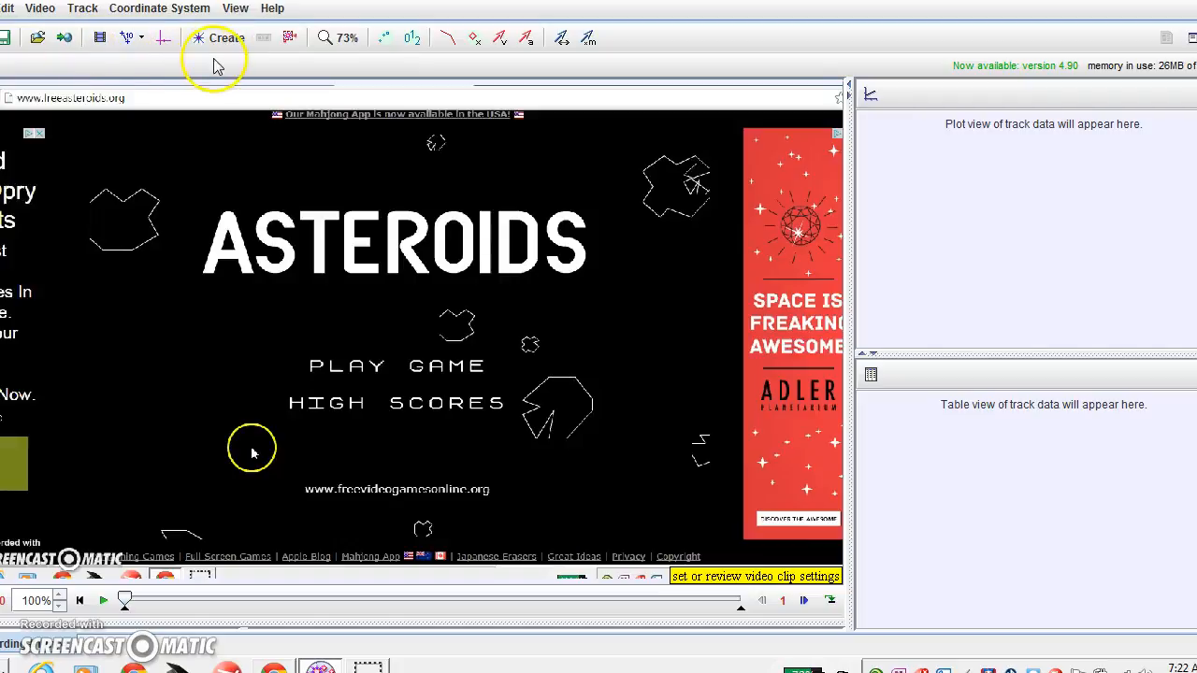
Play and pause the Asteroids clip, then move its start marker to frame 157.
{"action": "left_click", "coordinate": [103, 602]}
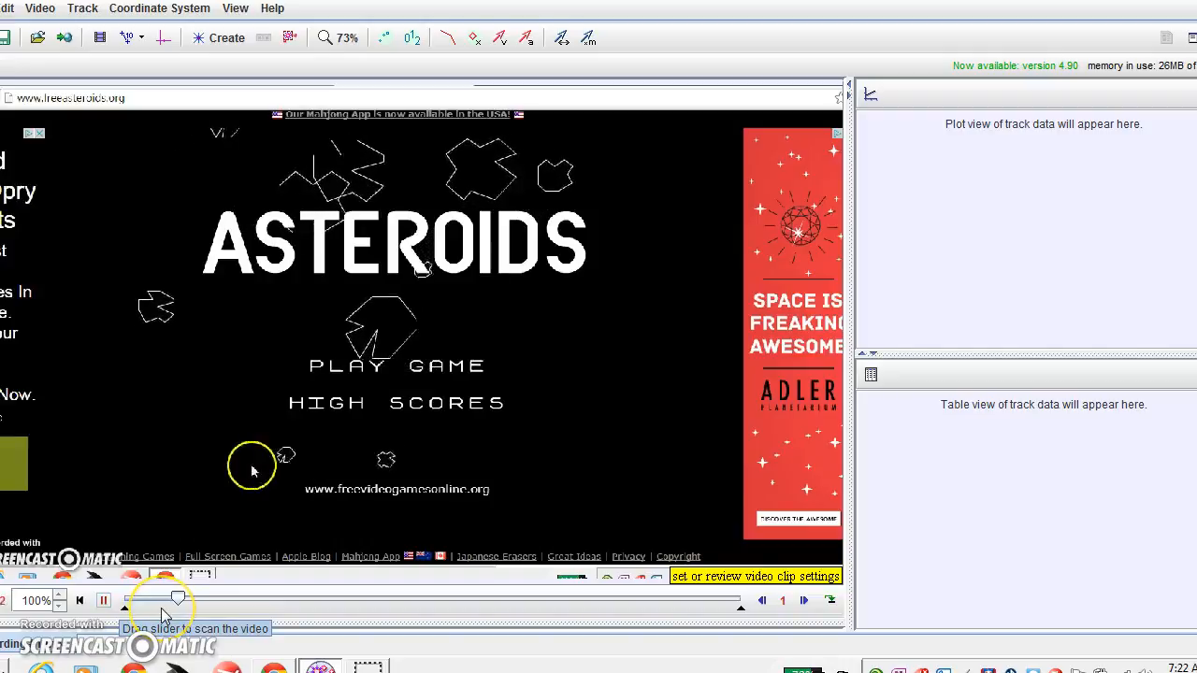
{"action": "left_click", "coordinate": [107, 603]}
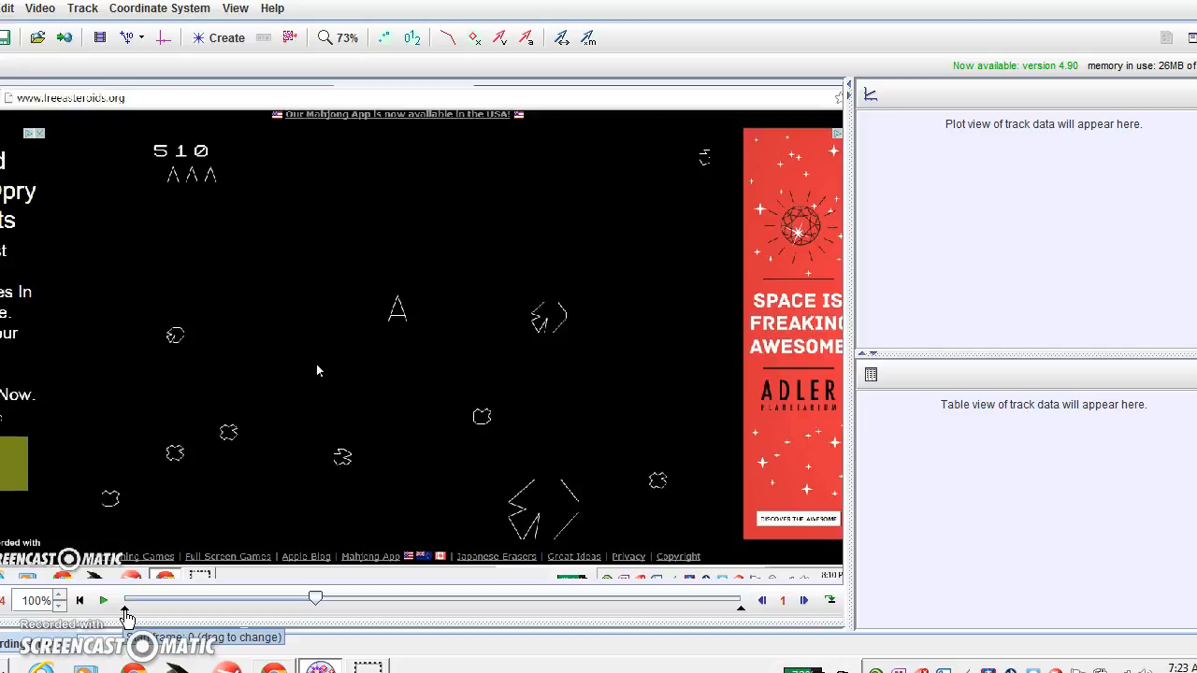
{"action": "left_click_drag", "start_coordinate": [126, 617], "coordinate": [303, 617]}
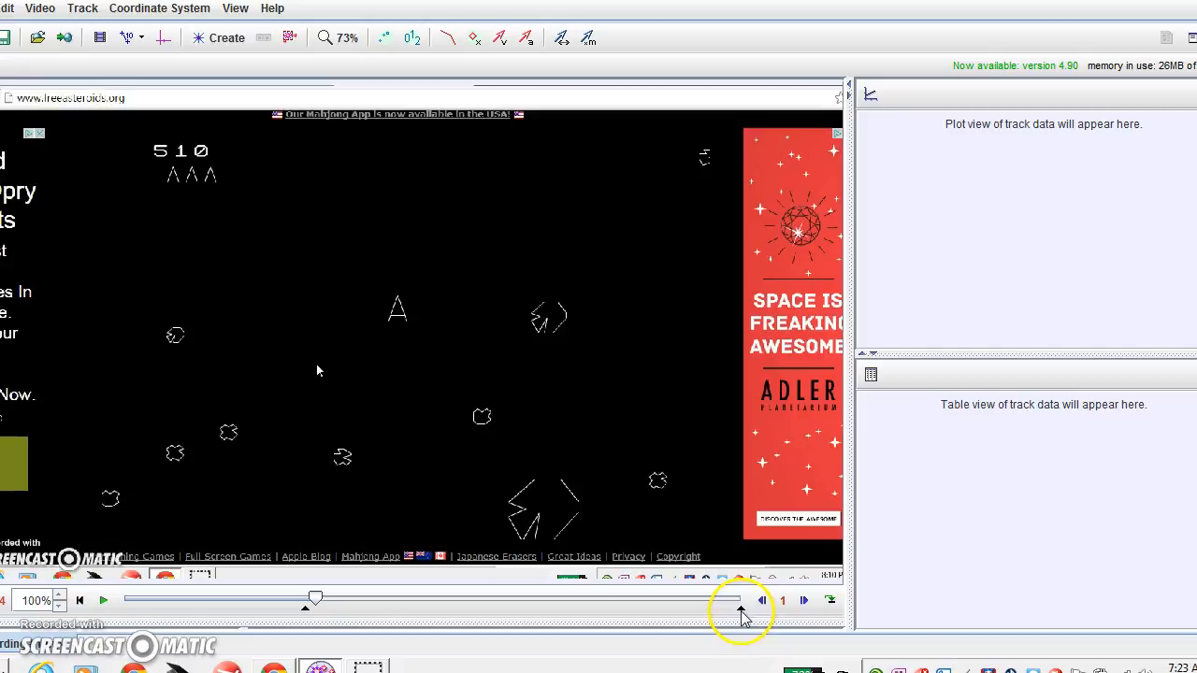
Trim the clip's end to frame 762, then step back several frames and forward one.
{"action": "mouse_move", "coordinate": [740, 610]}
{"action": "left_mouse_down"}
{"action": "mouse_move", "coordinate": [689, 613]}
{"action": "mouse_move", "coordinate": [742, 614]}
{"action": "left_mouse_up"}
{"action": "left_click_drag", "start_coordinate": [739, 613], "coordinate": [371, 626]}
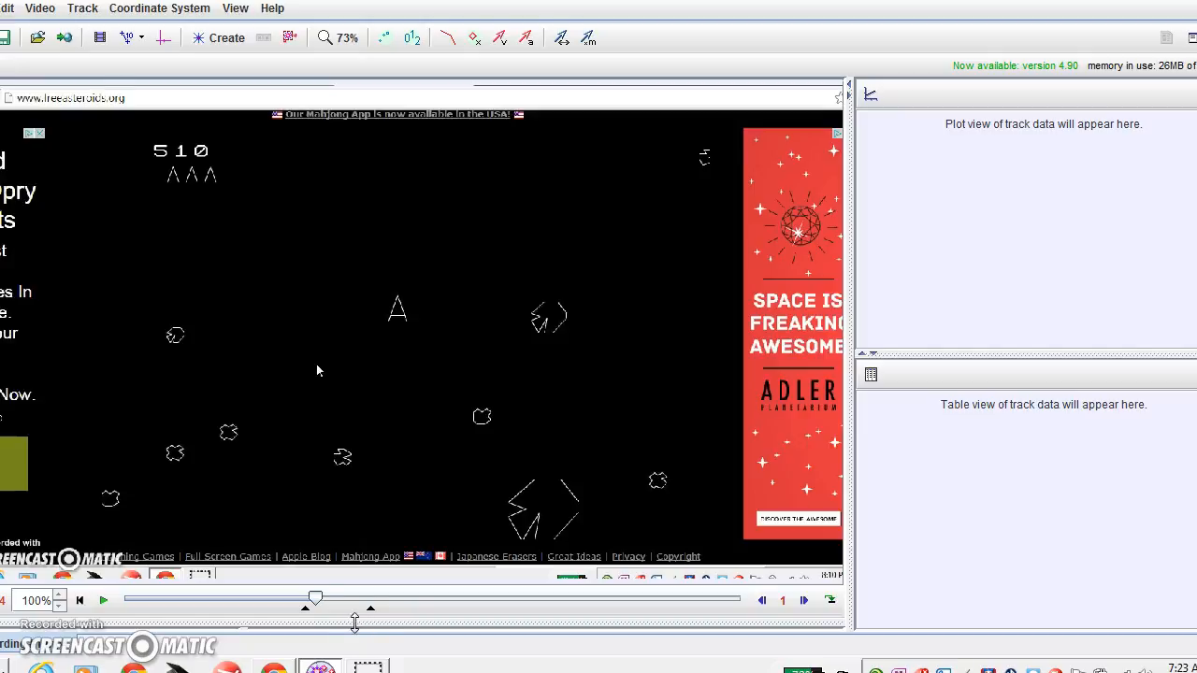
{"action": "left_click", "coordinate": [763, 603]}
{"action": "left_click", "coordinate": [764, 603]}
{"action": "left_click", "coordinate": [763, 603]}
{"action": "left_click", "coordinate": [763, 603]}
{"action": "left_click", "coordinate": [763, 603]}
{"action": "left_click", "coordinate": [763, 603]}
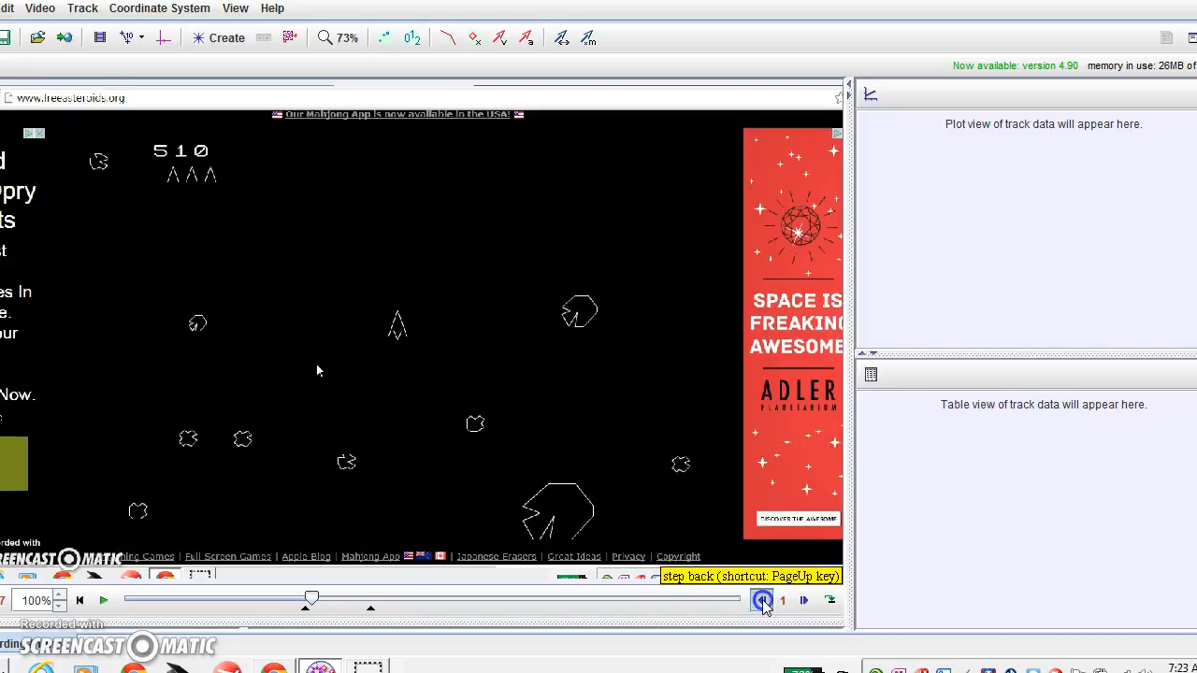
{"action": "left_click", "coordinate": [763, 603]}
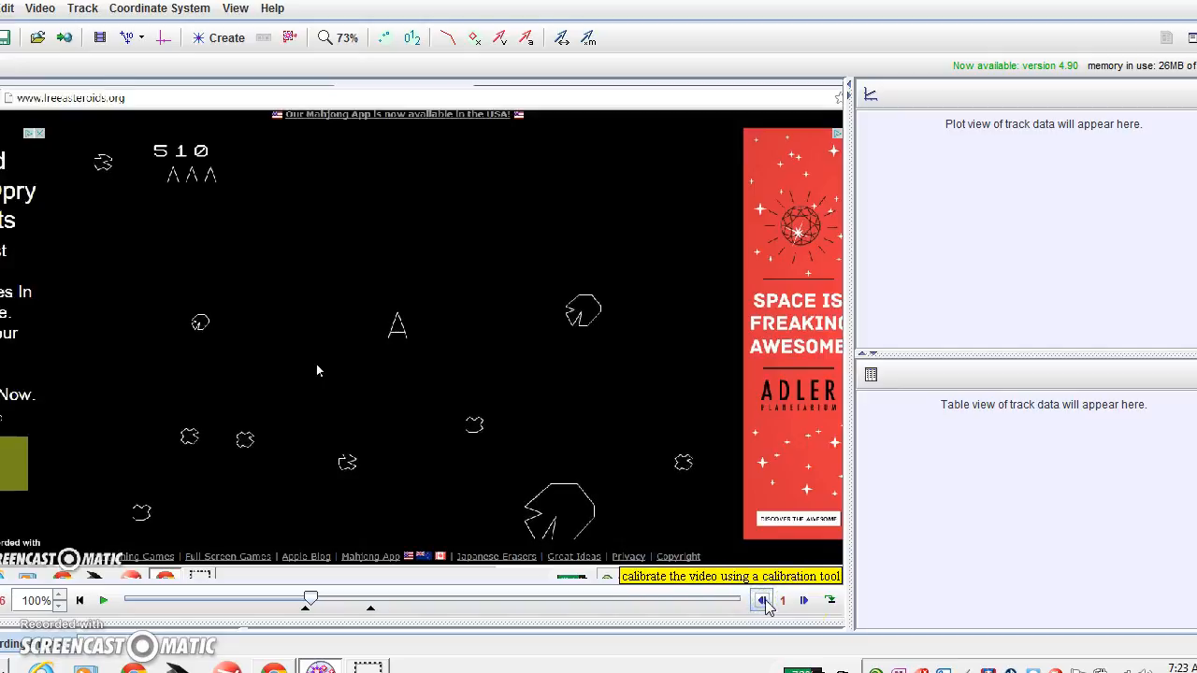
{"action": "left_click", "coordinate": [804, 601]}
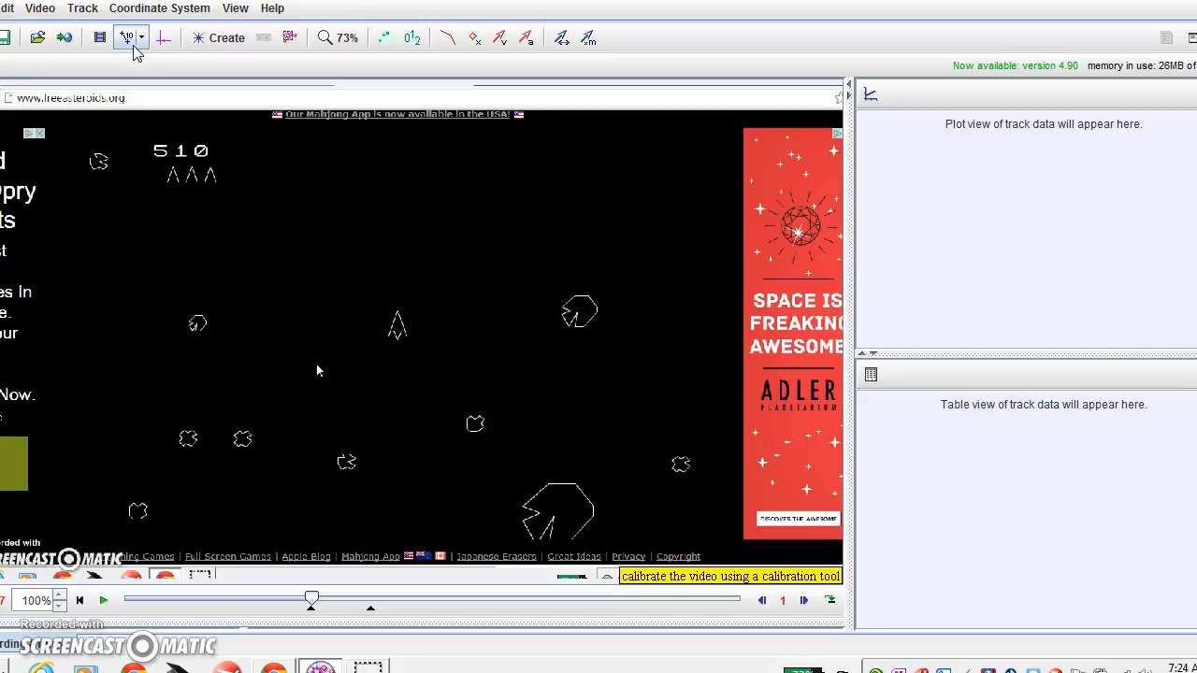
Create a new calibration stick and line it up along the ship.
{"action": "left_click", "coordinate": [133, 43]}
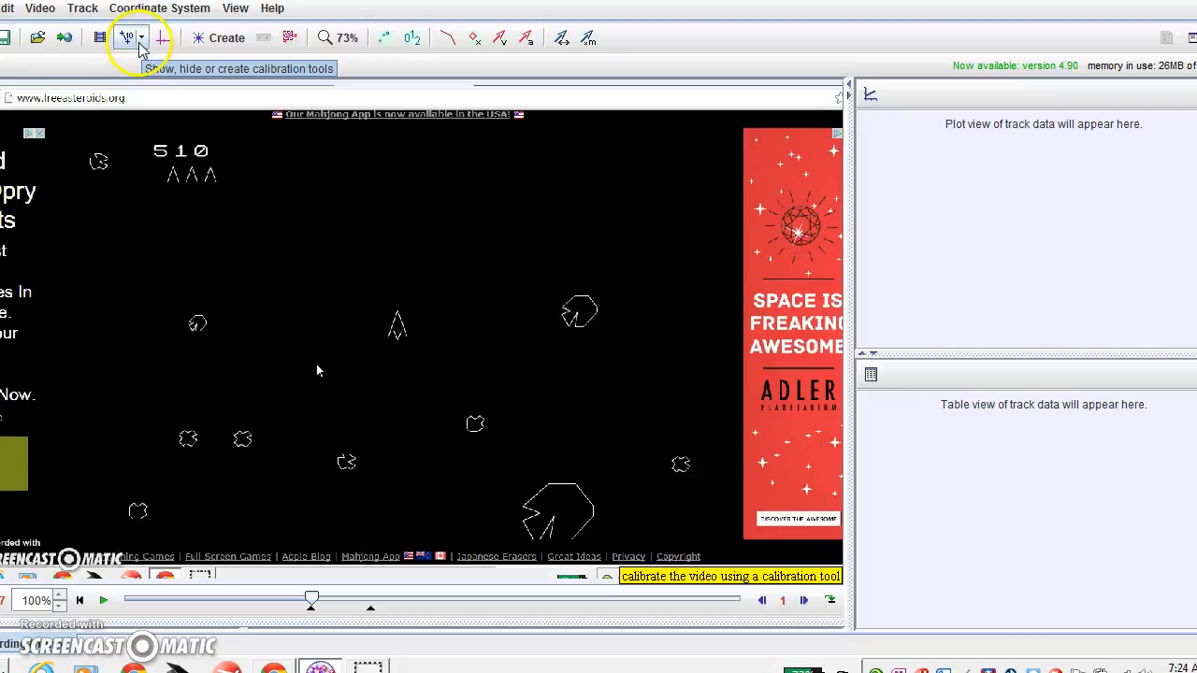
{"action": "left_click", "coordinate": [140, 42]}
{"action": "mouse_move", "coordinate": [141, 68]}
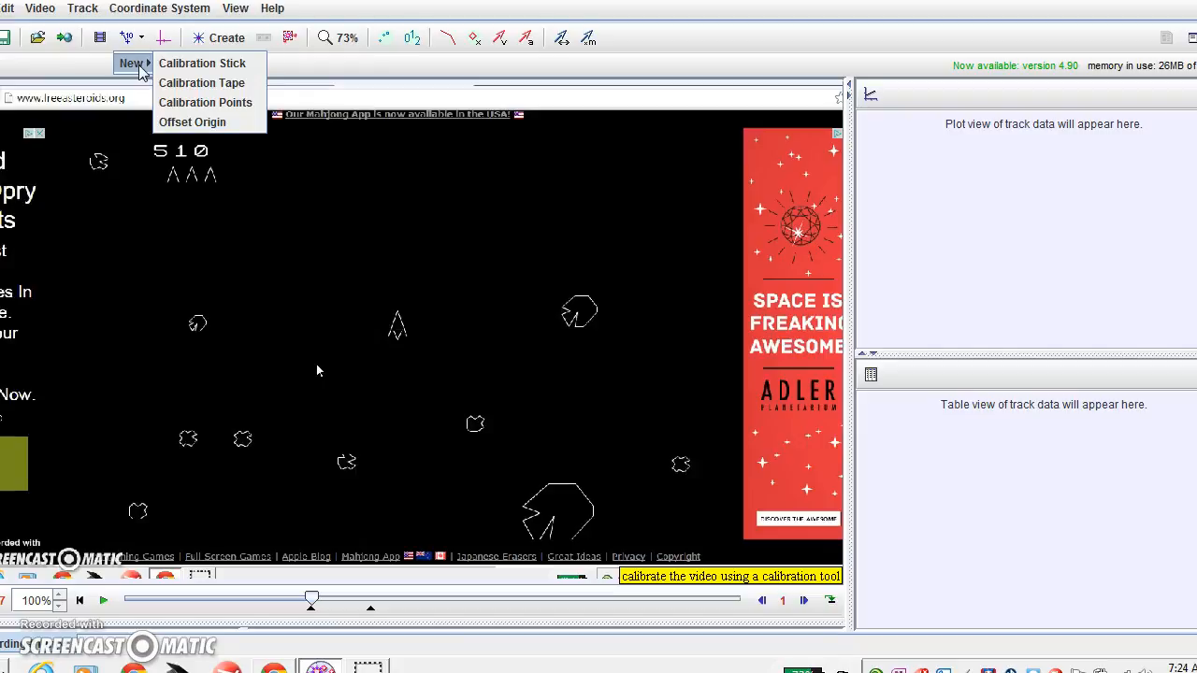
{"action": "left_click", "coordinate": [180, 66]}
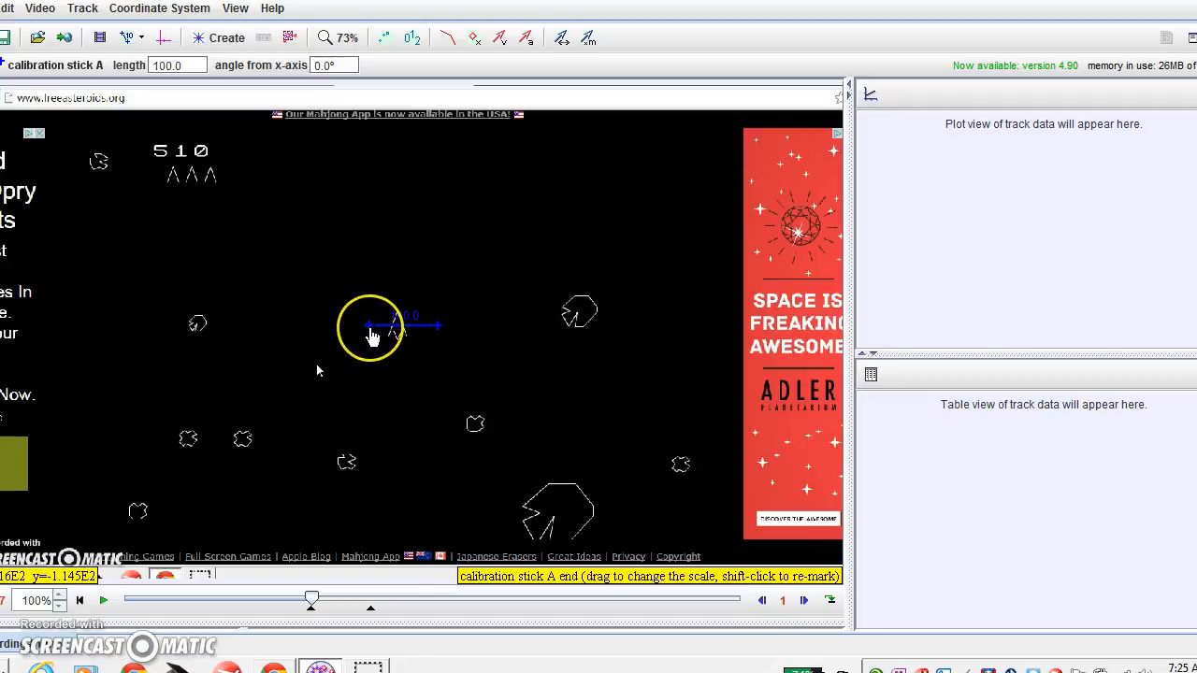
{"action": "left_click_drag", "start_coordinate": [372, 337], "coordinate": [400, 322]}
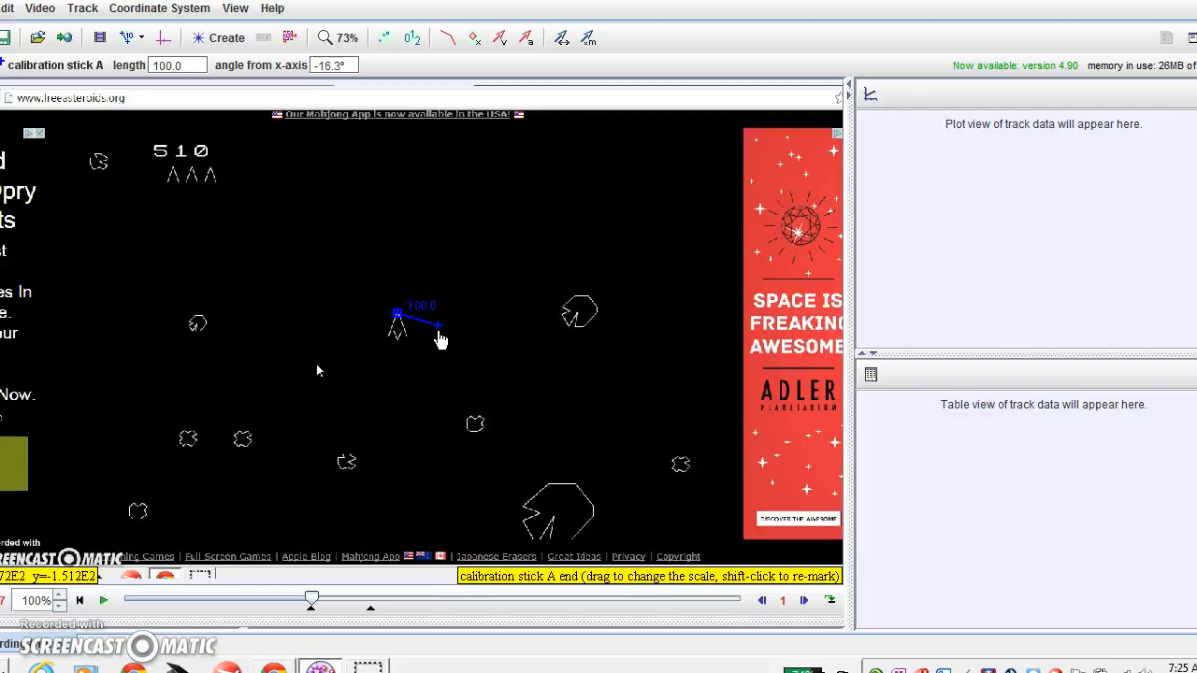
{"action": "left_click_drag", "start_coordinate": [439, 334], "coordinate": [386, 348]}
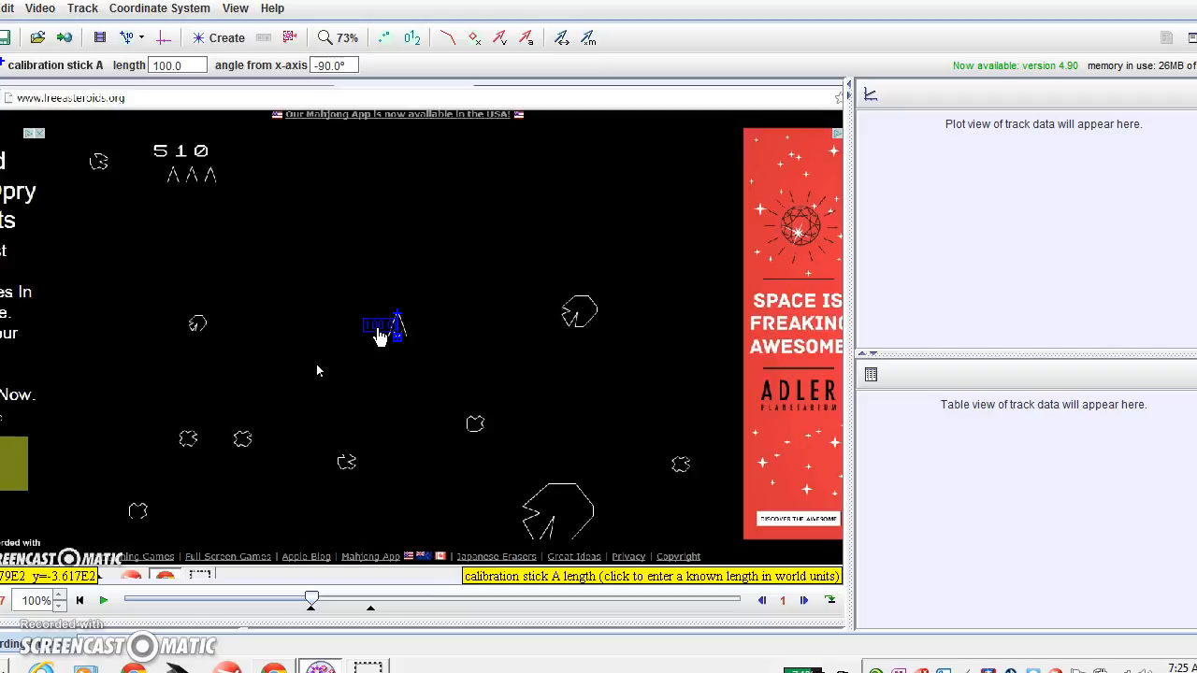
Set calibration stick A's length to 10, then hide the stick.
{"action": "left_click", "coordinate": [372, 330]}
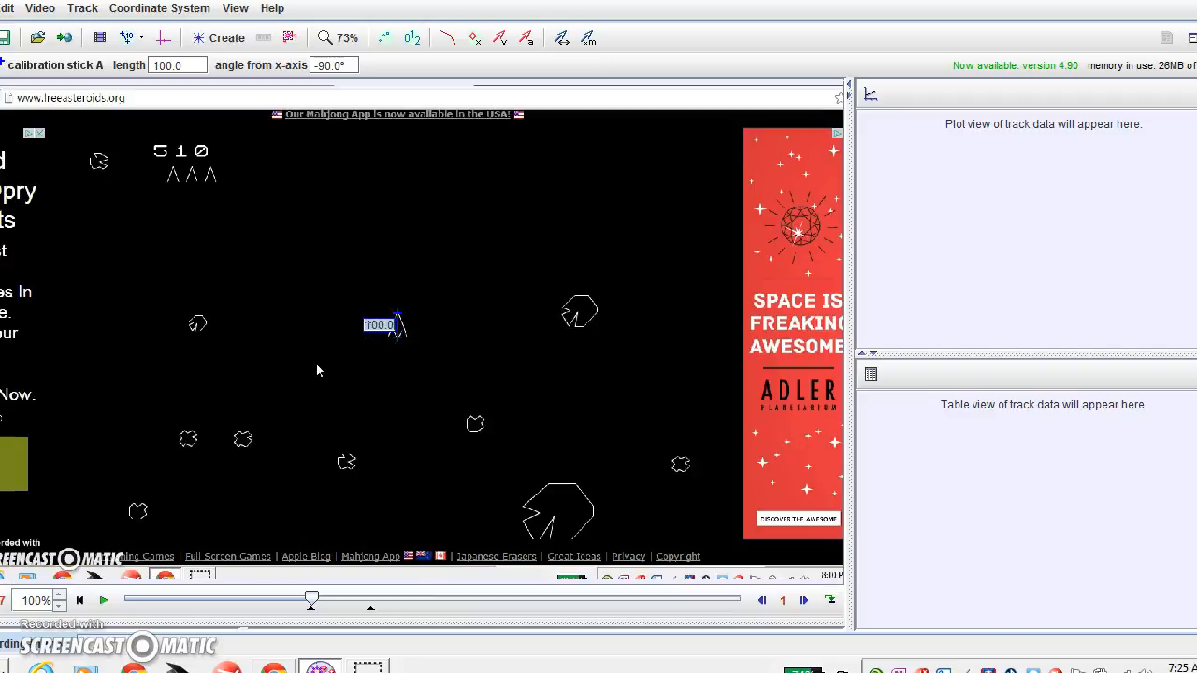
{"action": "type", "text": "10"}
{"action": "left_click", "coordinate": [383, 358]}
{"action": "left_click", "coordinate": [395, 323]}
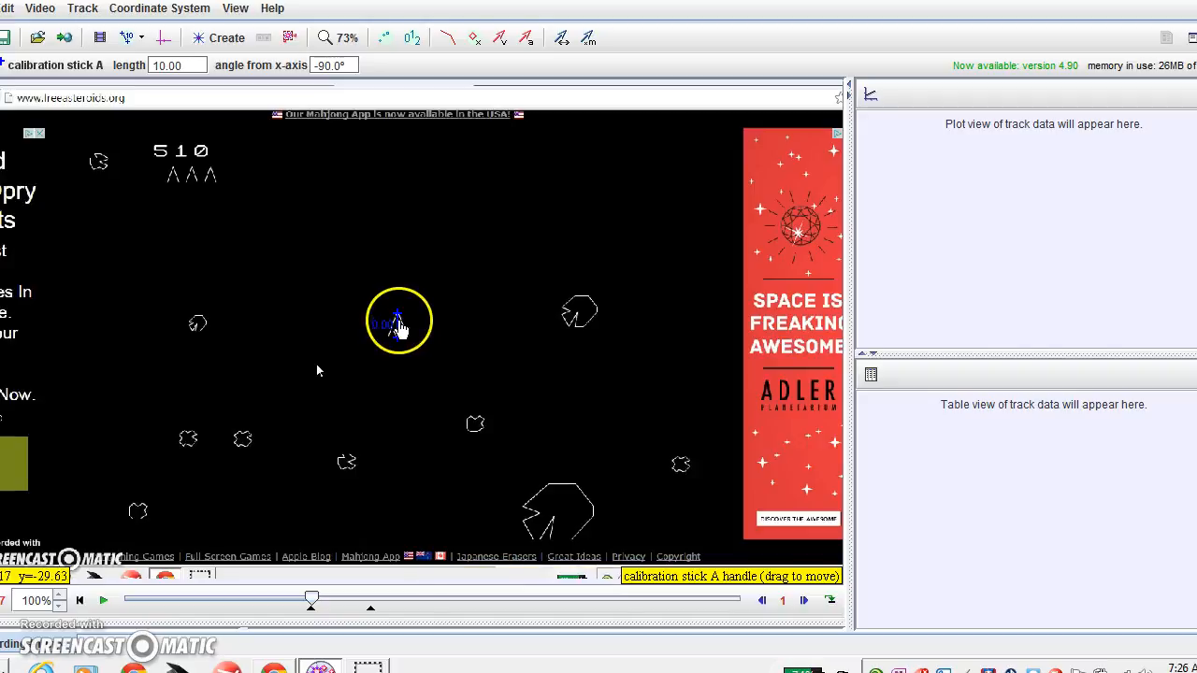
{"action": "left_click", "coordinate": [126, 43]}
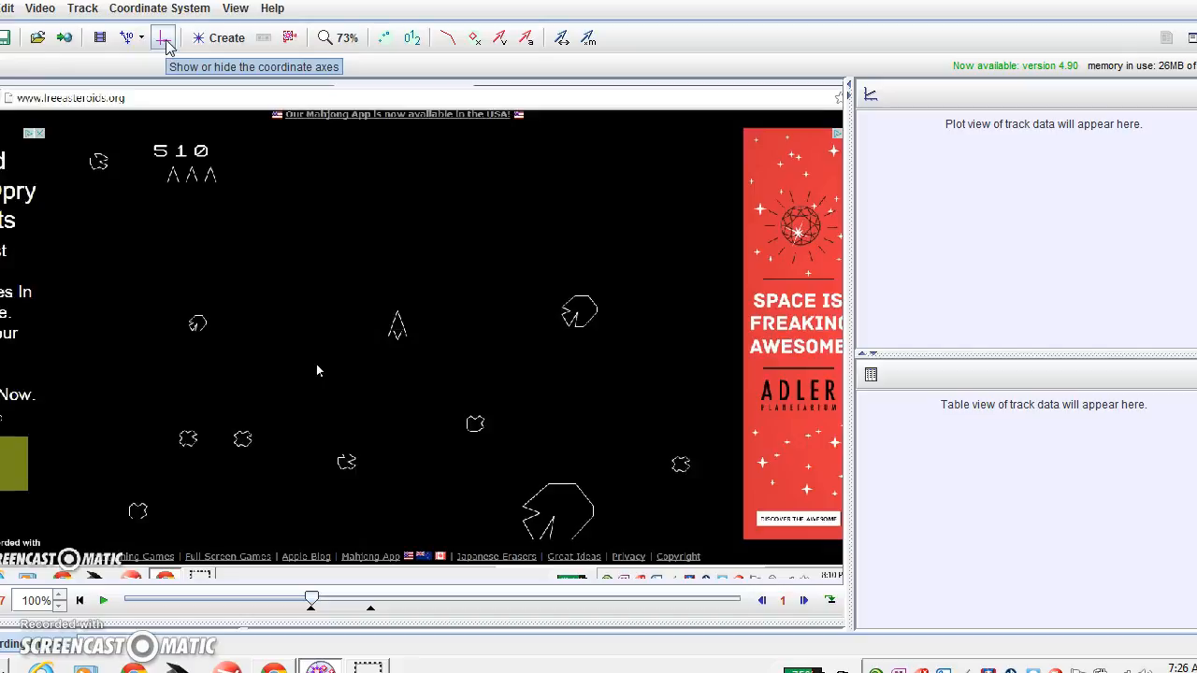
Show the coordinate axes and place their origin on the ship at 632.50, 330.01.
{"action": "left_click", "coordinate": [167, 45]}
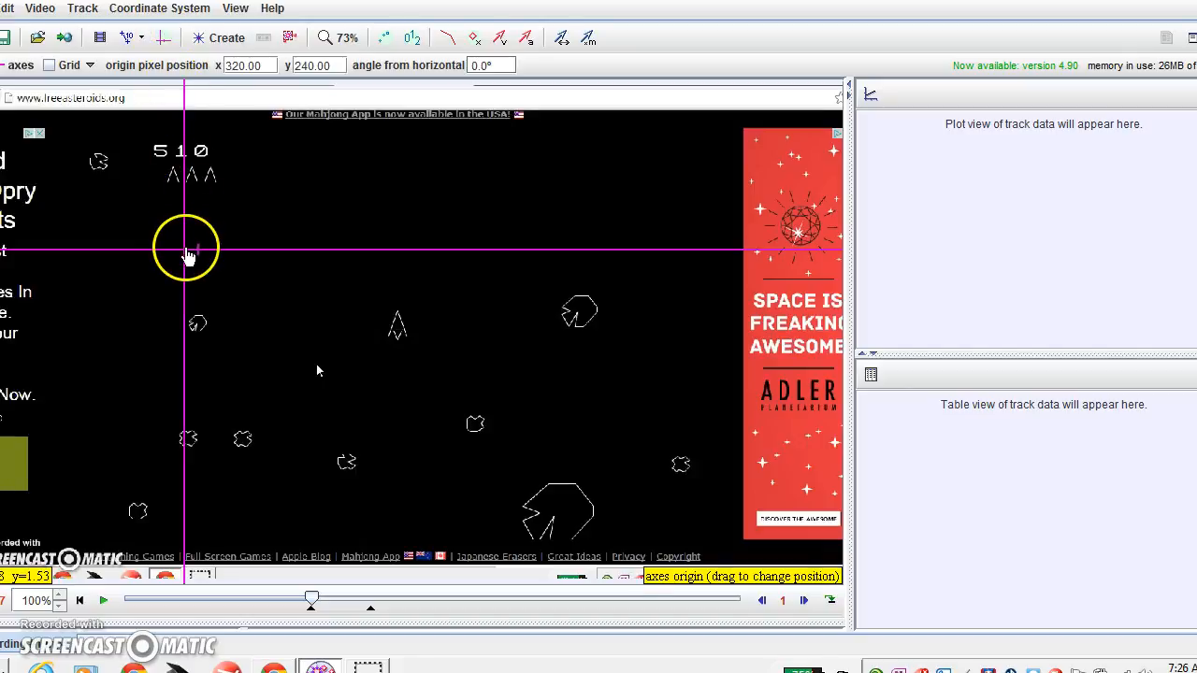
{"action": "left_click_drag", "start_coordinate": [186, 259], "coordinate": [400, 318]}
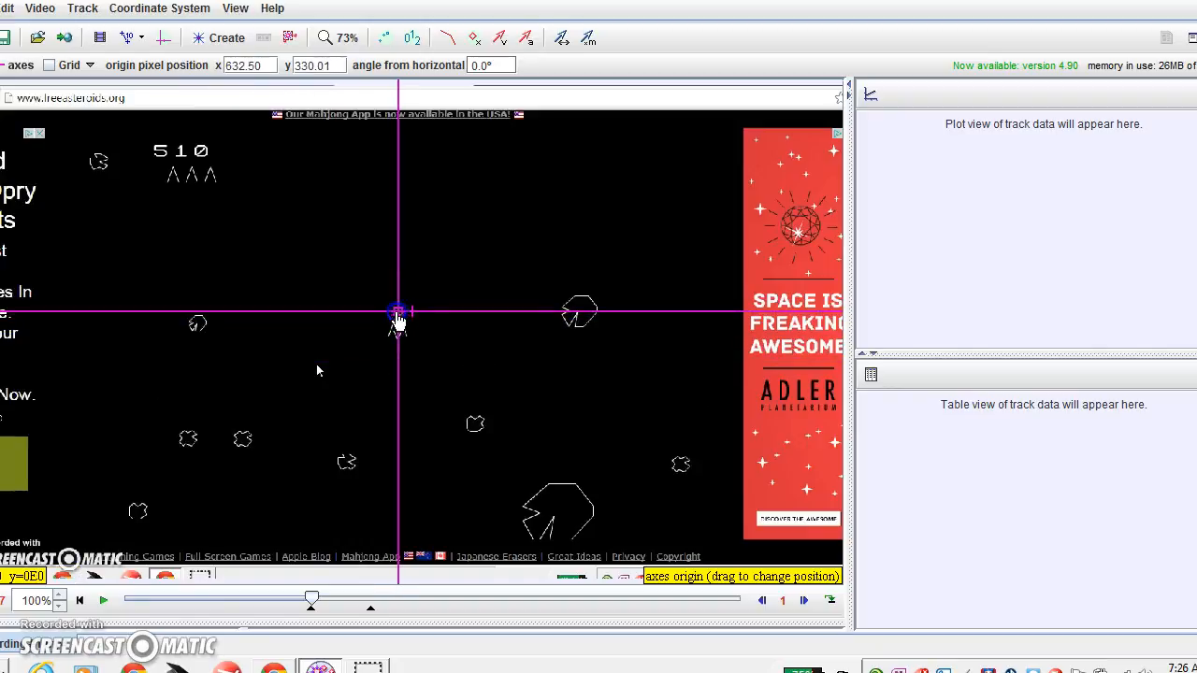
{"action": "left_click", "coordinate": [400, 319]}
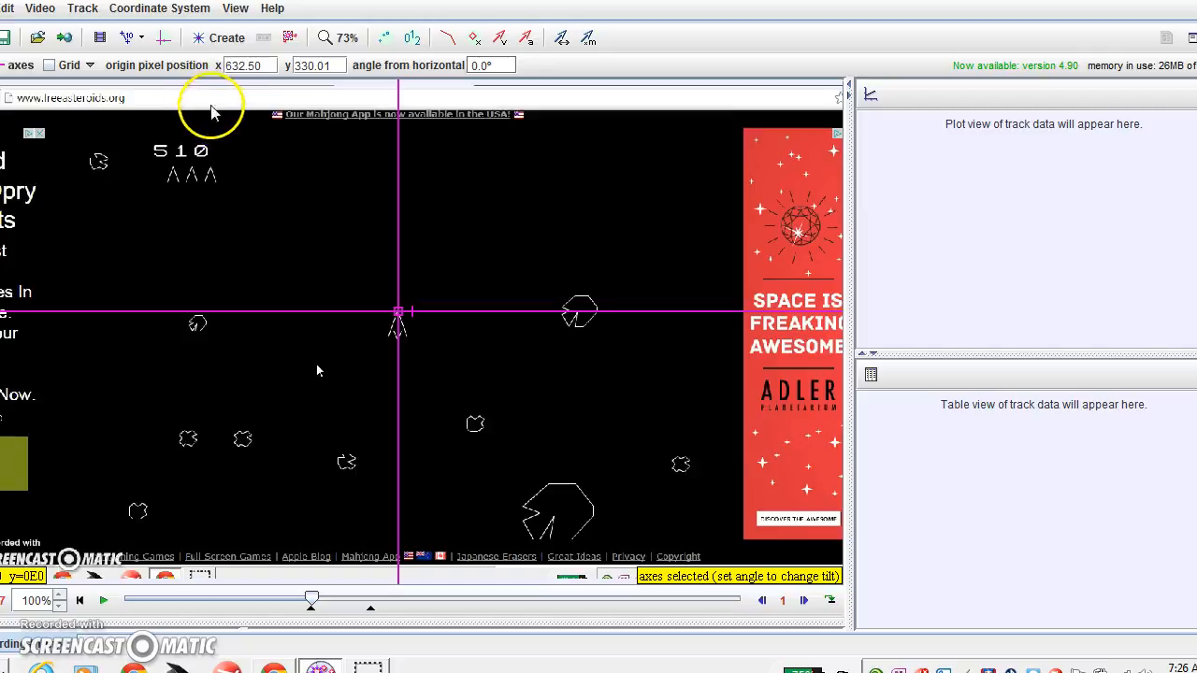
Create point mass track mass A and hold Shift to start marking.
{"action": "left_click", "coordinate": [224, 42]}
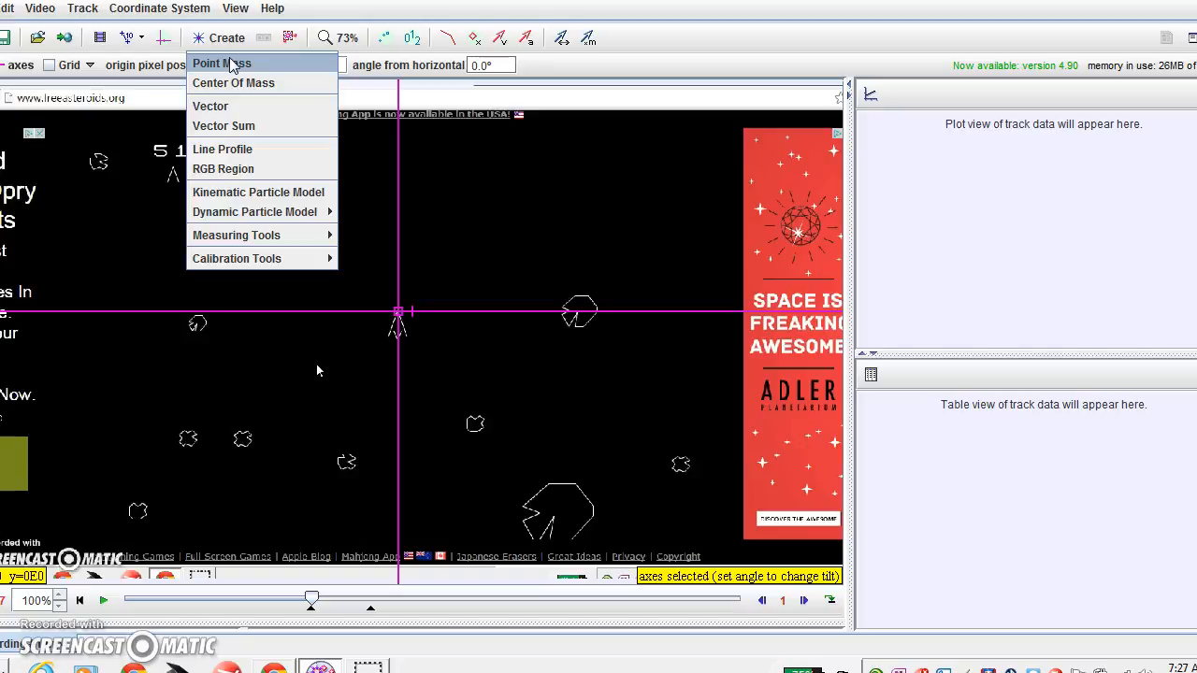
{"action": "left_click", "coordinate": [231, 63]}
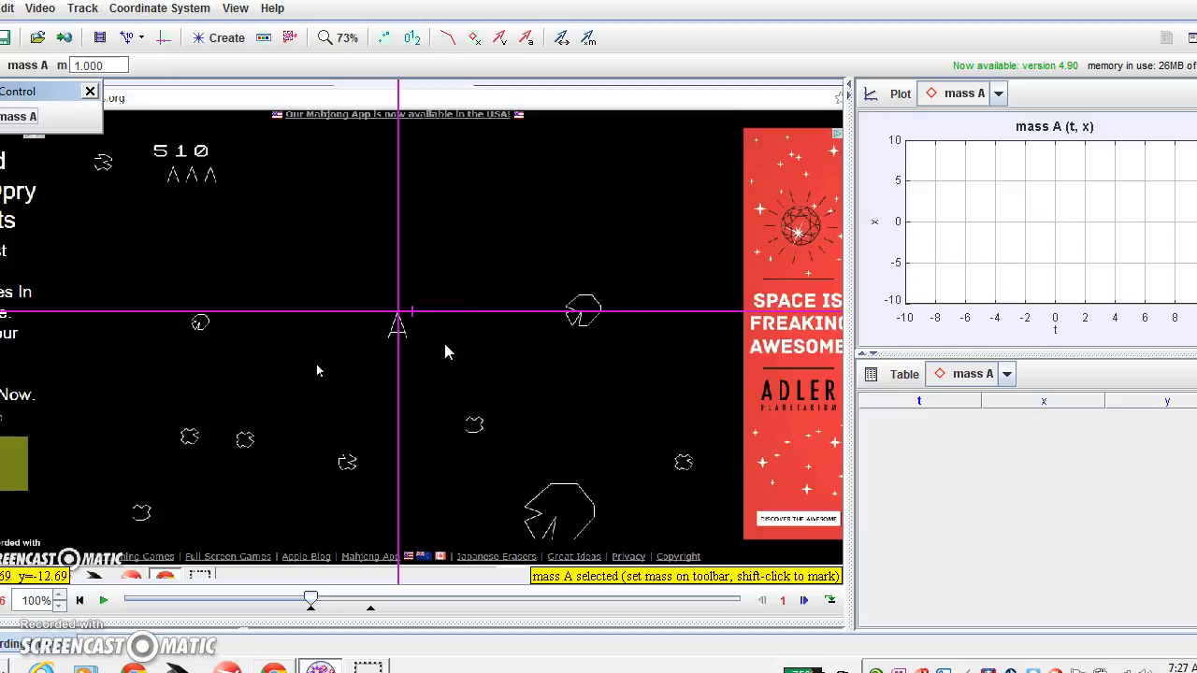
{"action": "key", "text": "shift"}
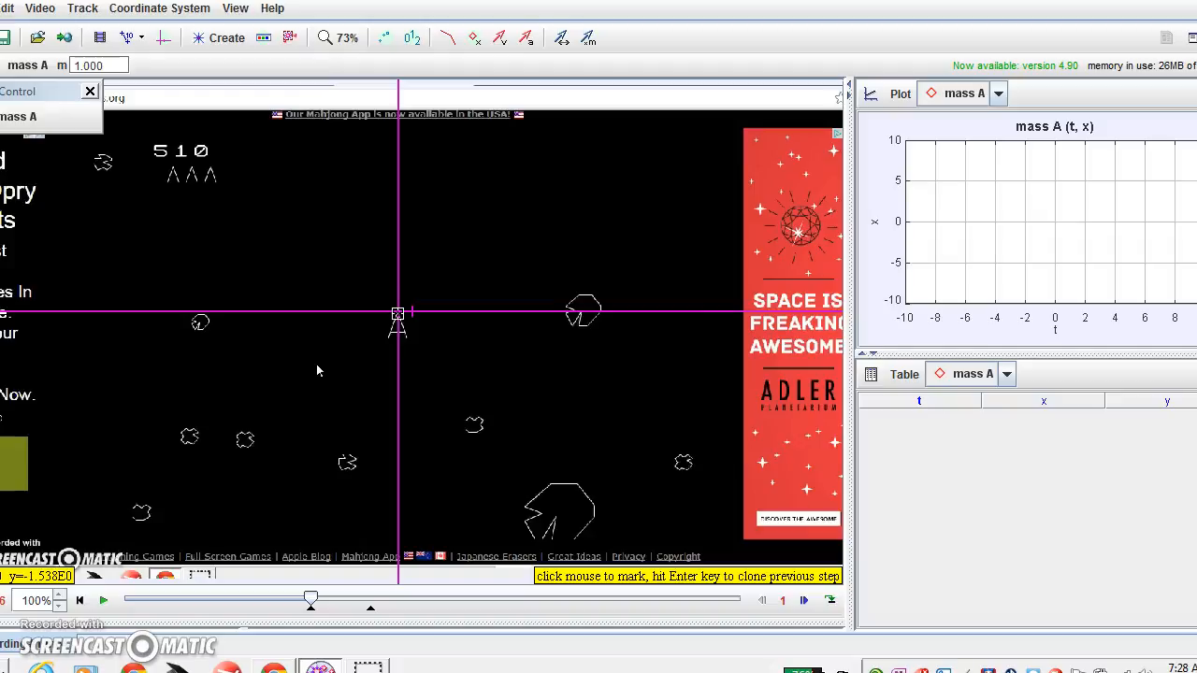
Mark mass A's first position on the ship (t=0, x=0.385) and select the track.
{"action": "left_click", "coordinate": [397, 314], "text": "shift"}
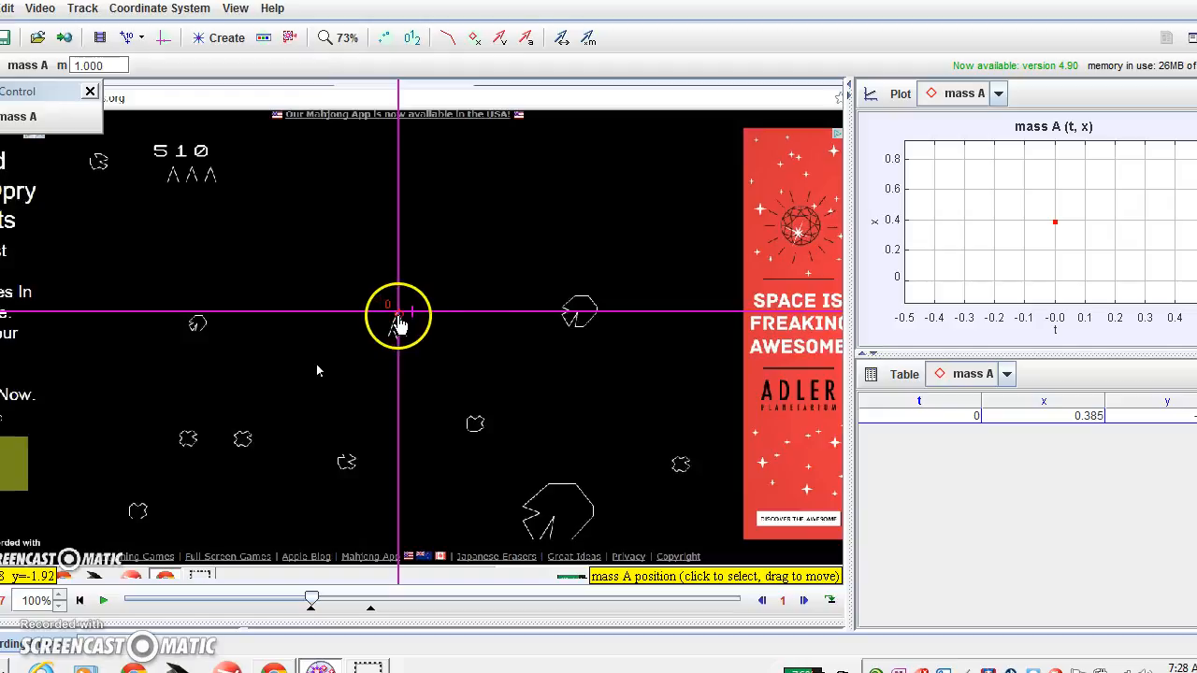
{"action": "left_click", "coordinate": [398, 318]}
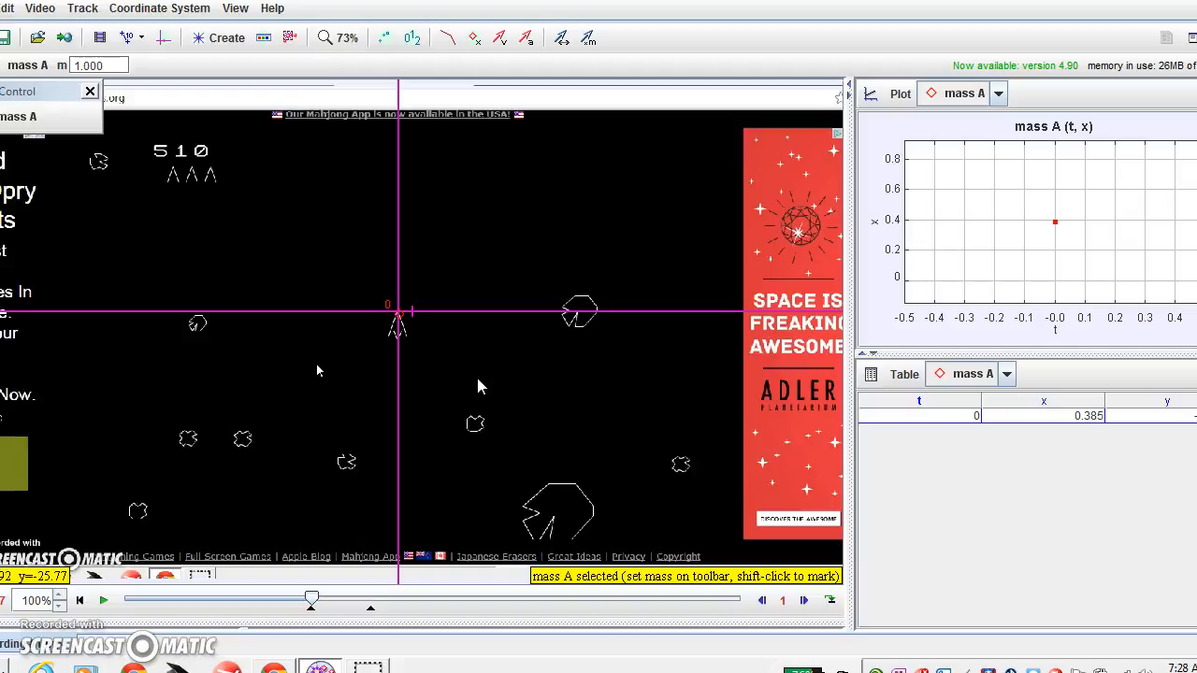
{"action": "left_click", "coordinate": [608, 486]}
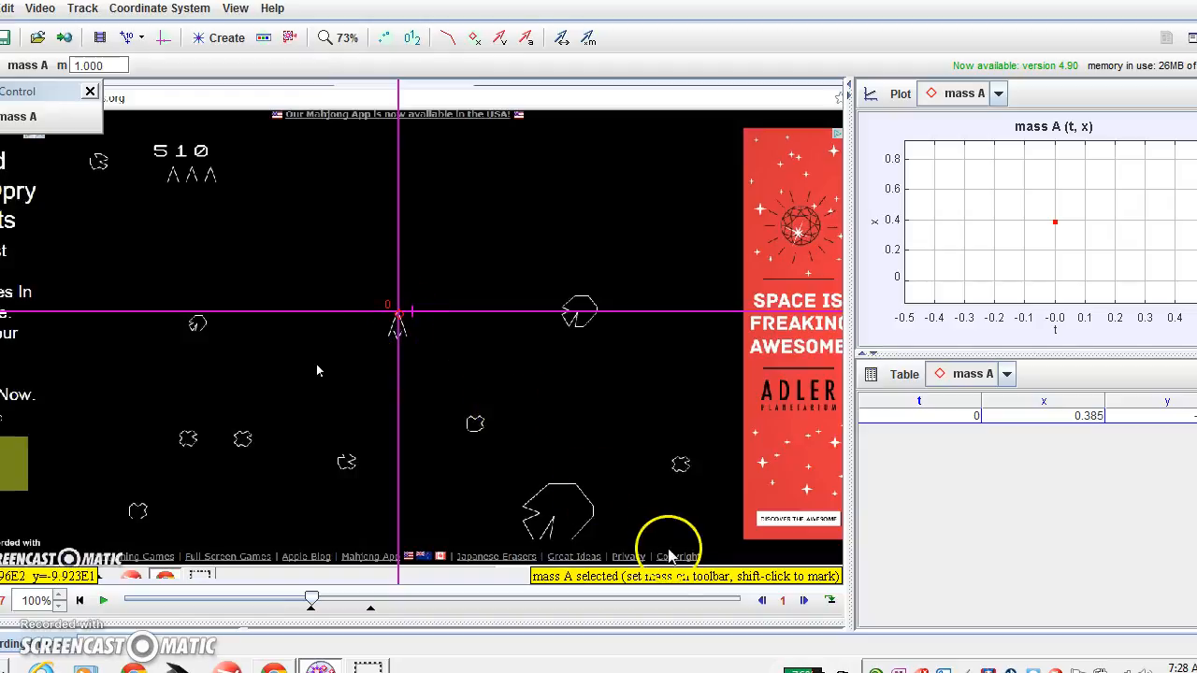
Step the video forward five frames.
{"action": "left_click", "coordinate": [806, 602]}
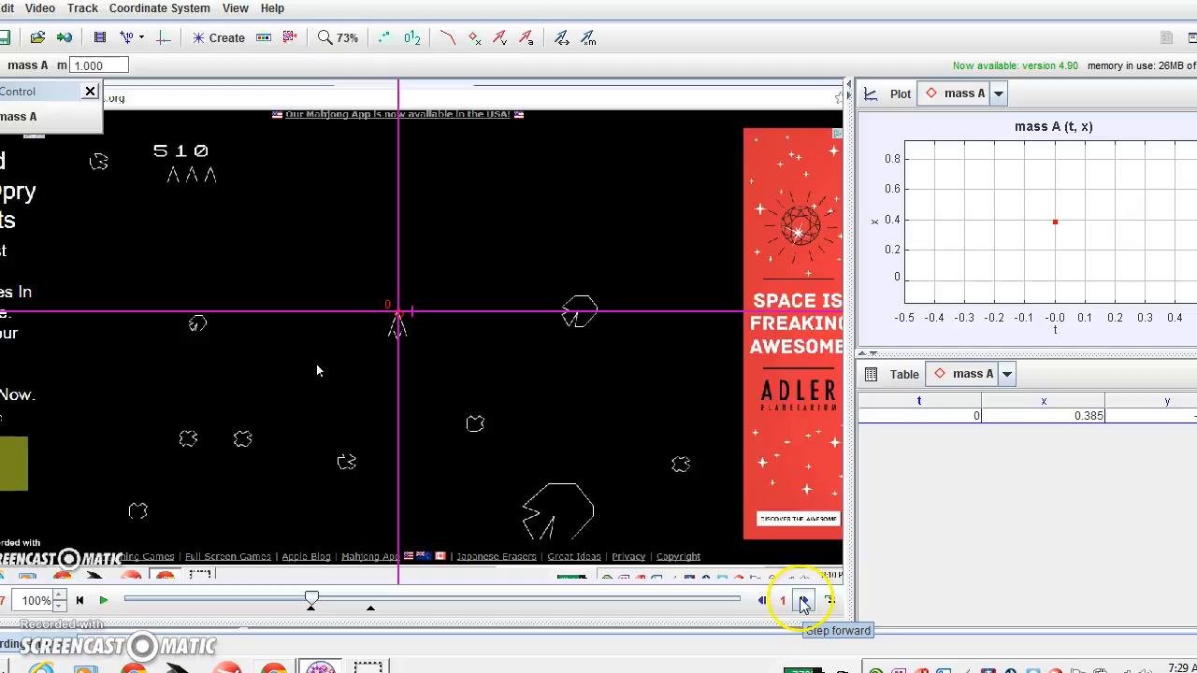
{"action": "left_click", "coordinate": [806, 603]}
{"action": "left_click", "coordinate": [806, 603]}
{"action": "left_click", "coordinate": [806, 603]}
{"action": "left_click", "coordinate": [806, 603]}
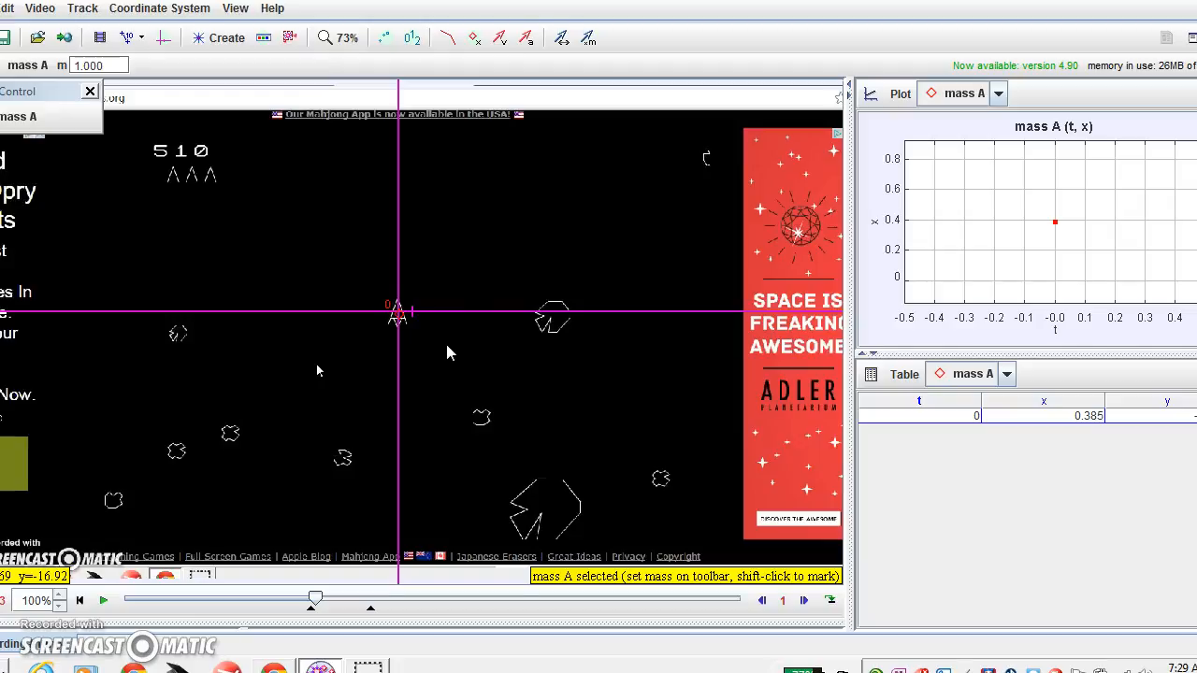
Mark mass A on the ship at t=0.28 and turn off the skipped-steps warning.
{"action": "key", "text": "shift"}
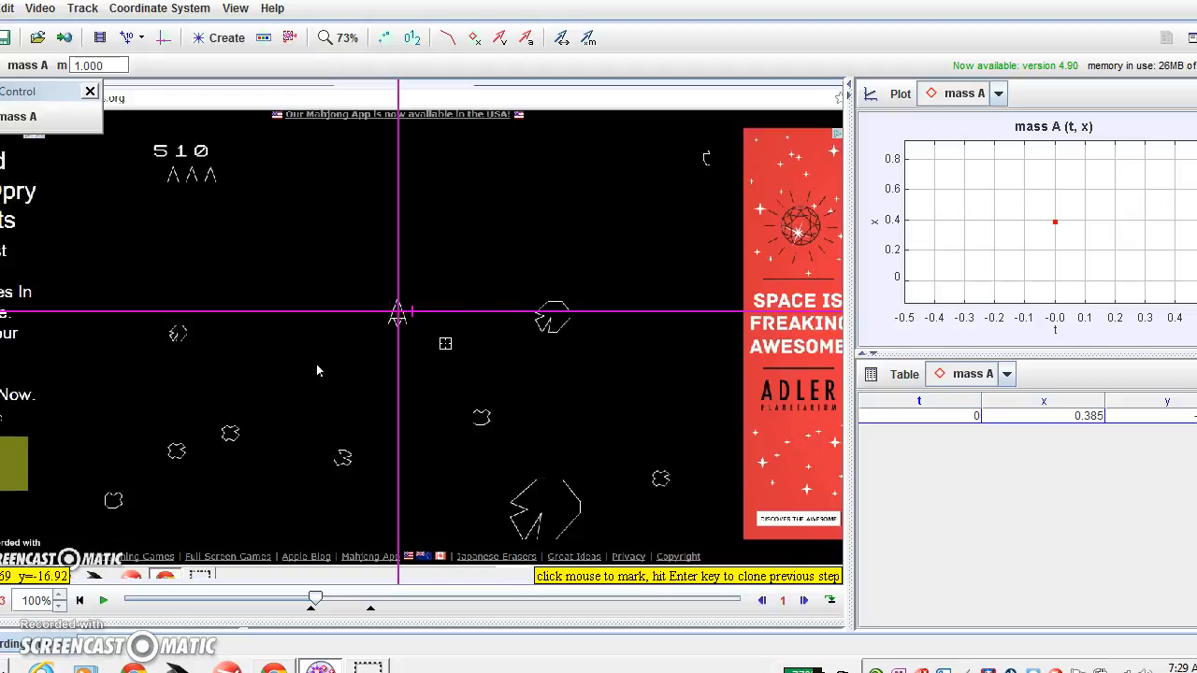
{"action": "left_click", "coordinate": [408, 297], "text": "shift"}
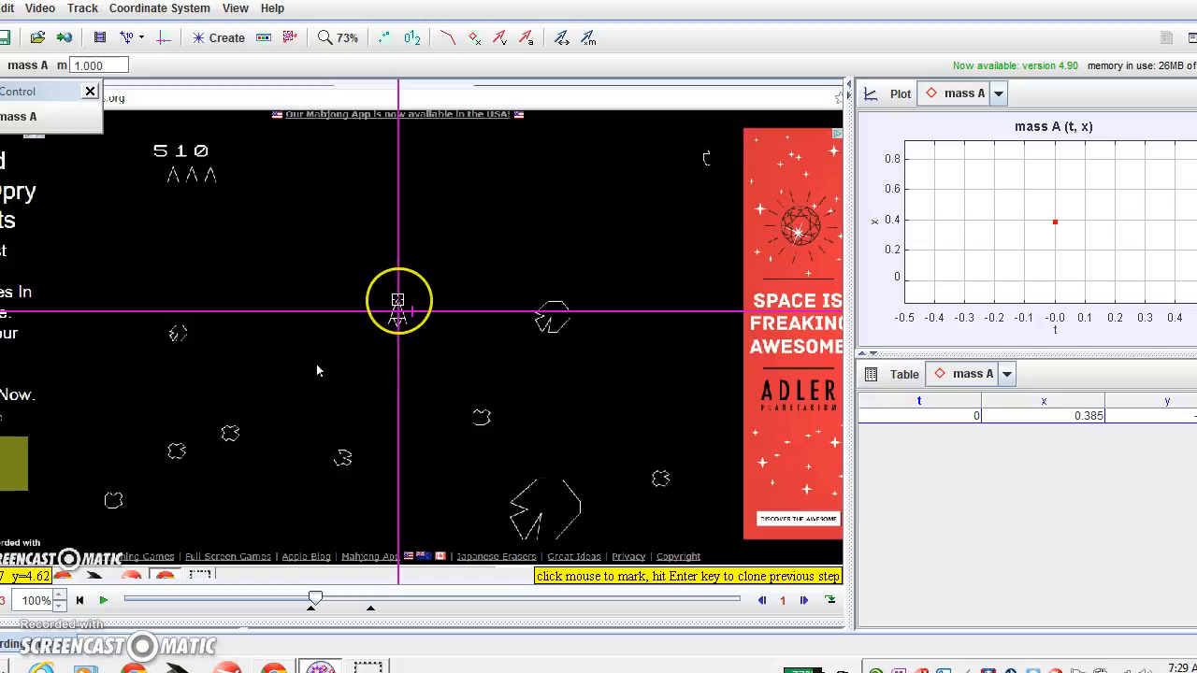
{"action": "left_click", "coordinate": [397, 300], "text": "shift"}
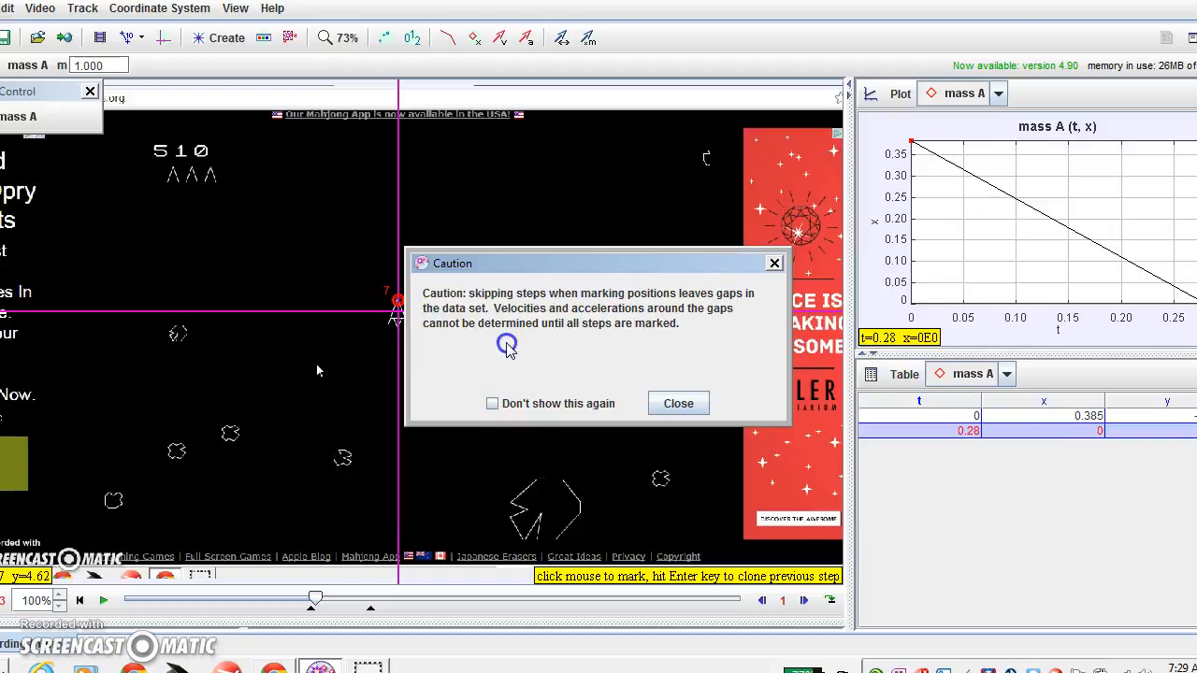
{"action": "left_click", "coordinate": [493, 403]}
{"action": "left_click", "coordinate": [677, 406]}
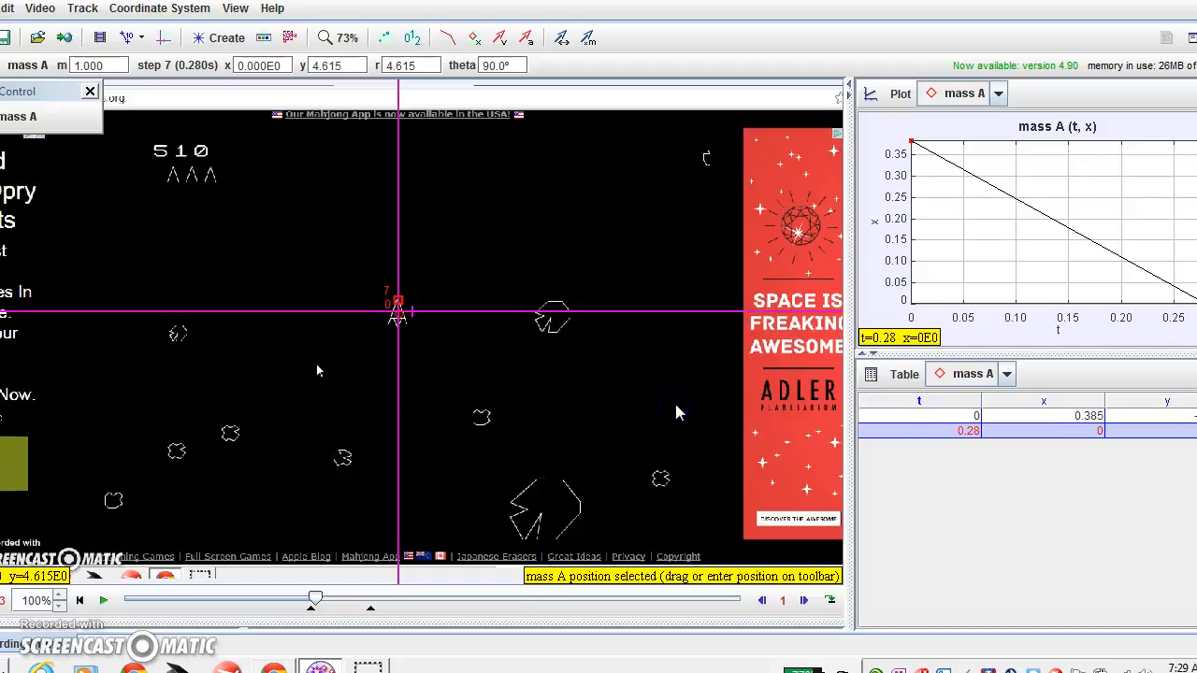
{"action": "left_click", "coordinate": [680, 375]}
Step forward and mark the ship as mass A at t=0.48 and again at t=0.76.
{"action": "left_click", "coordinate": [802, 603]}
{"action": "left_click", "coordinate": [802, 603]}
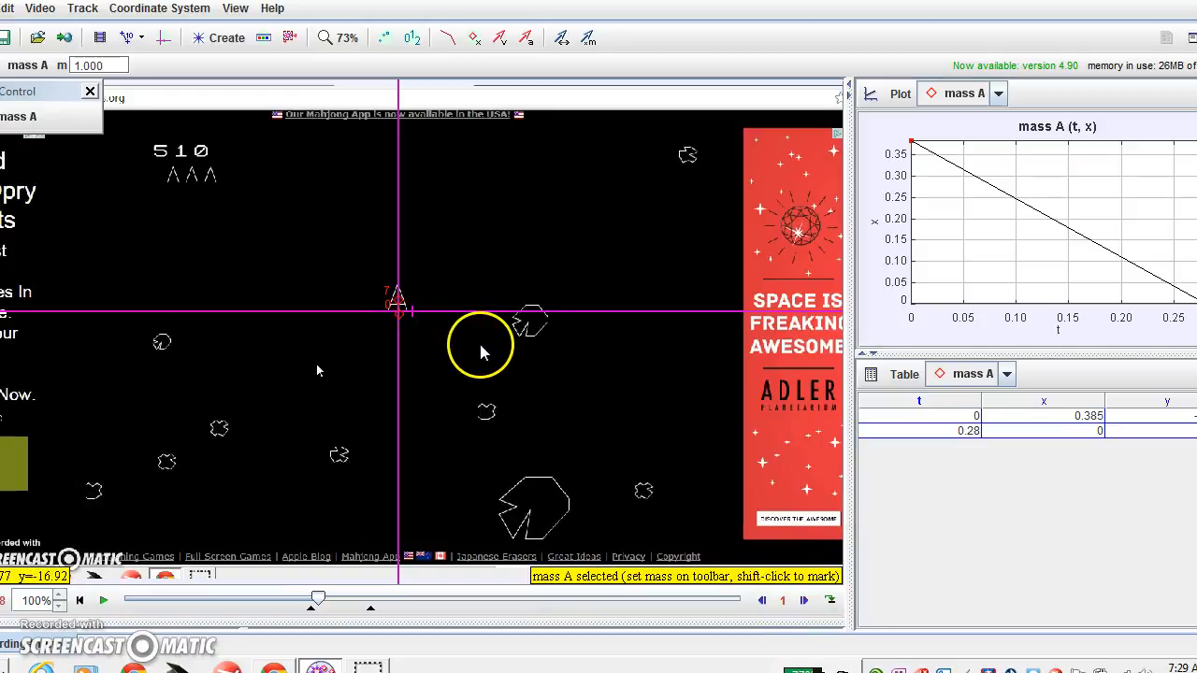
{"action": "key", "text": "shift"}
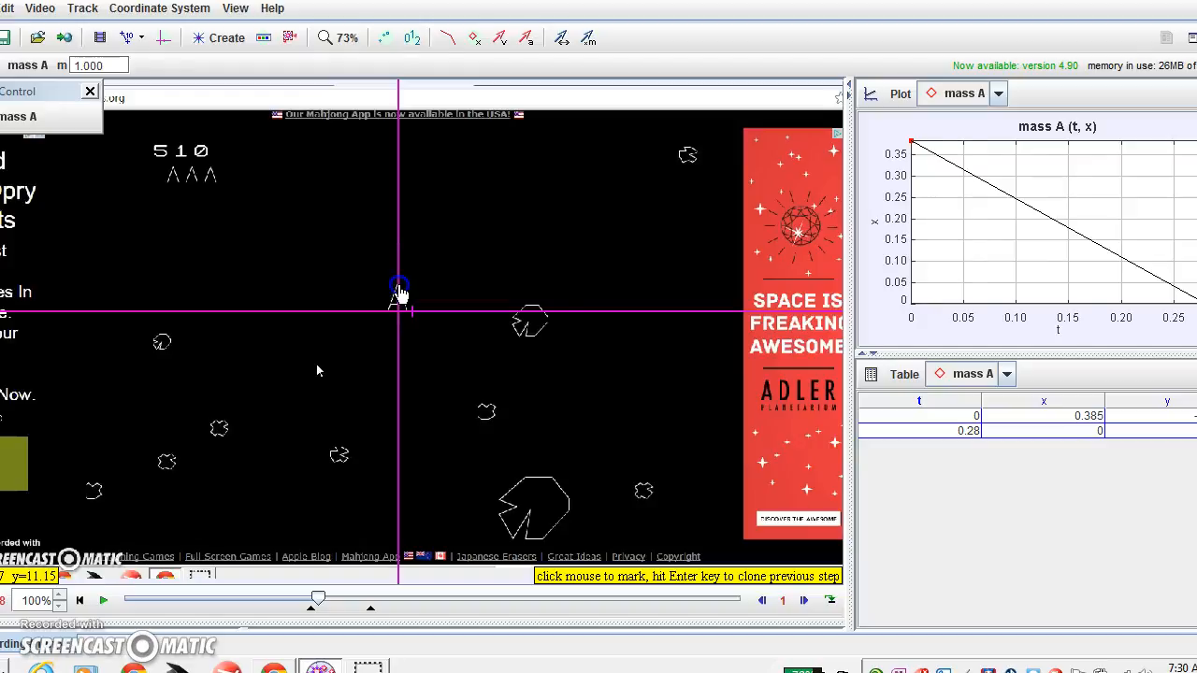
{"action": "left_click", "coordinate": [398, 285], "text": "shift"}
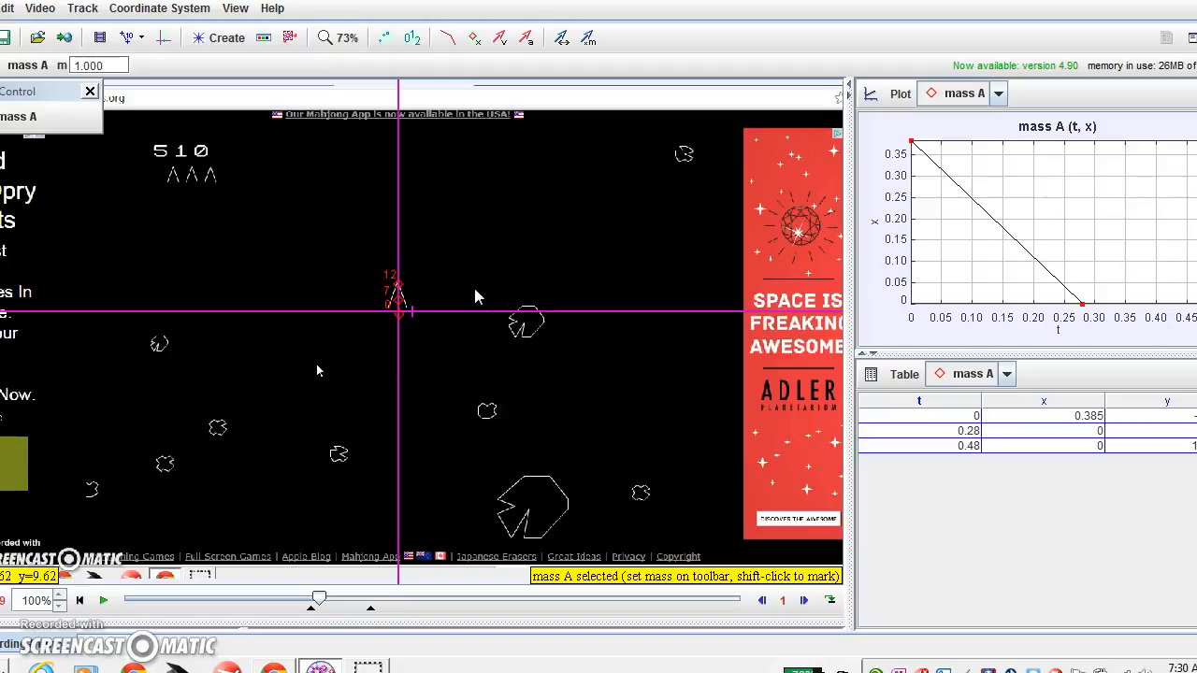
{"action": "left_click", "coordinate": [805, 602]}
{"action": "left_click", "coordinate": [804, 602]}
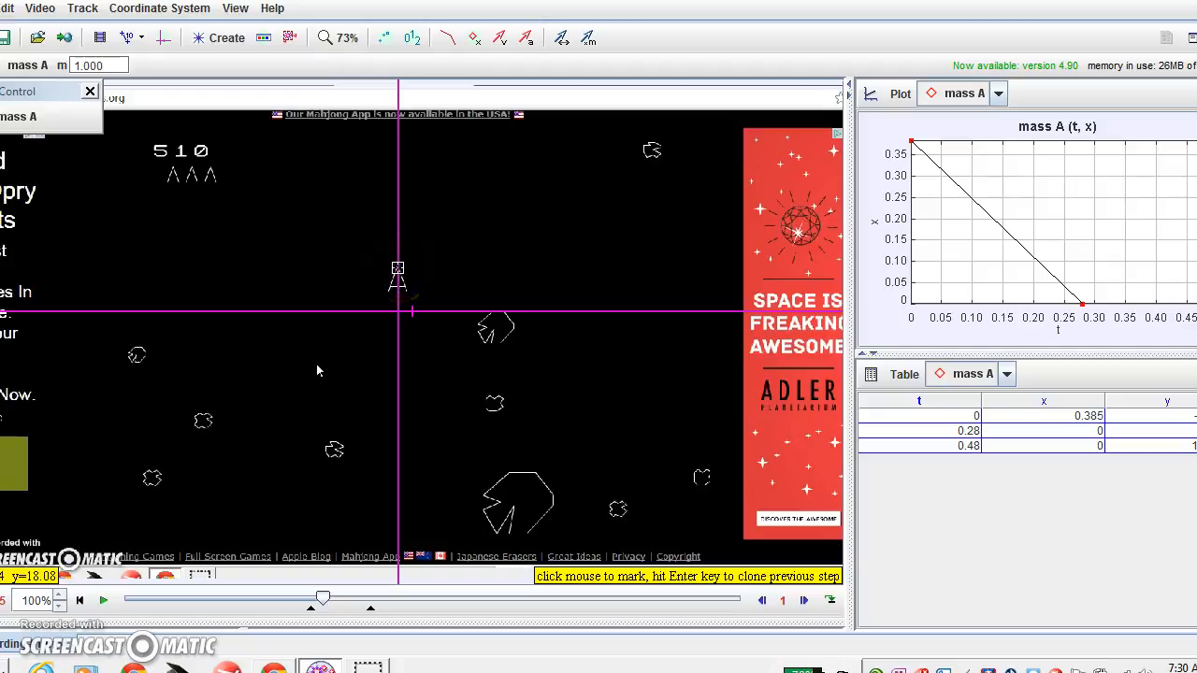
{"action": "left_click", "coordinate": [397, 271]}
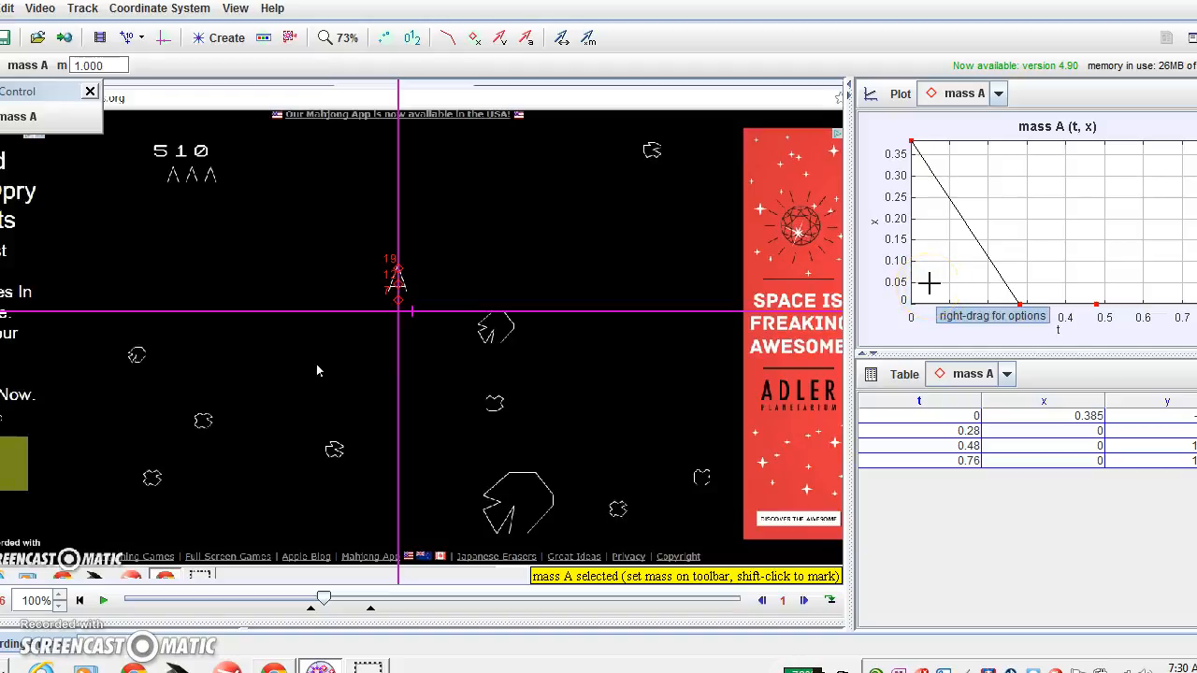
{"action": "mouse_move", "coordinate": [908, 138]}
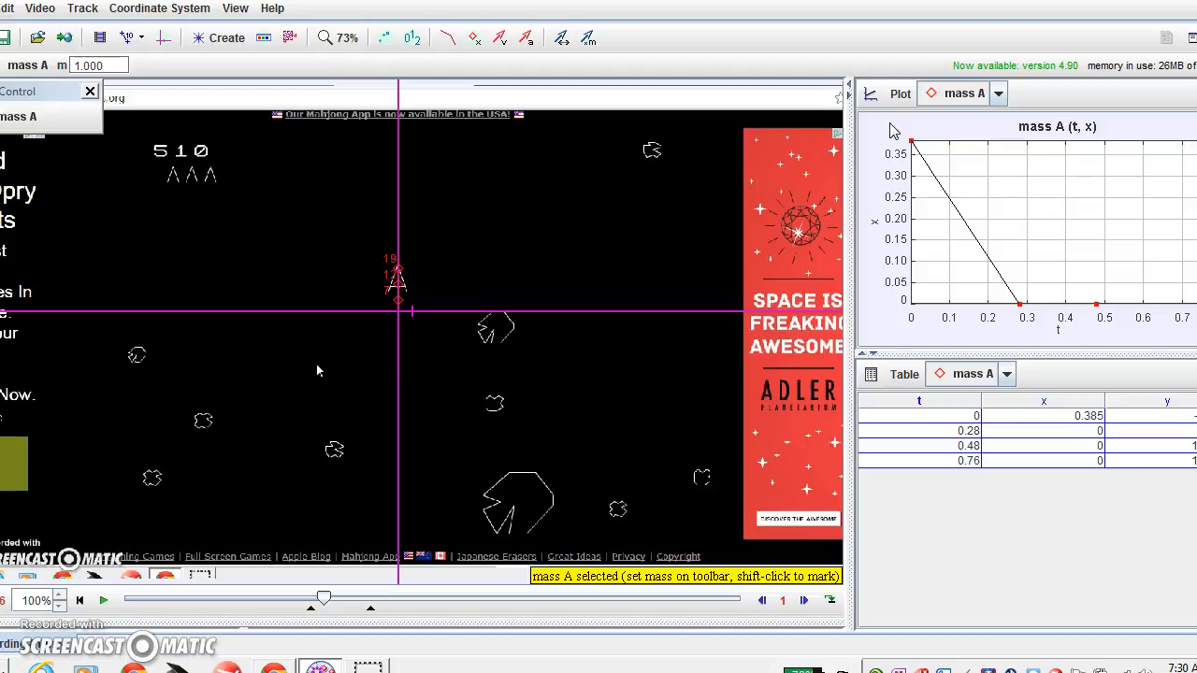
Switch to two plot panels, showing mass A's x vs t and y vs t.
{"action": "left_click", "coordinate": [900, 98]}
{"action": "left_click", "coordinate": [897, 140]}
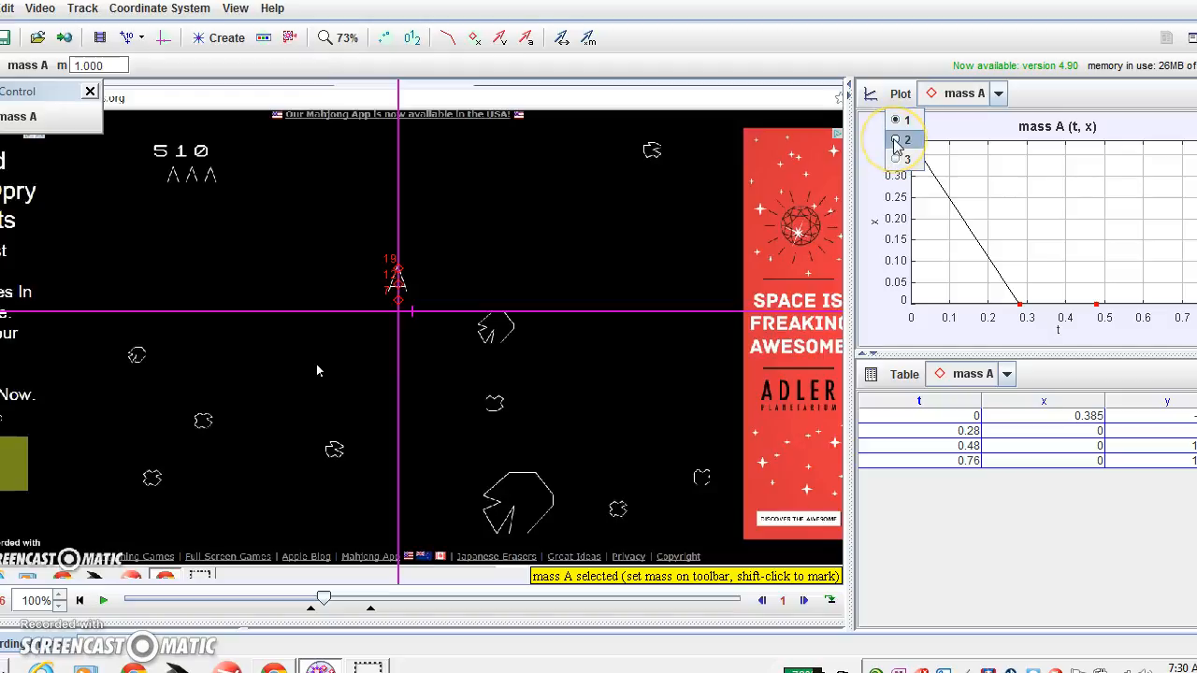
{"action": "left_click", "coordinate": [900, 97]}
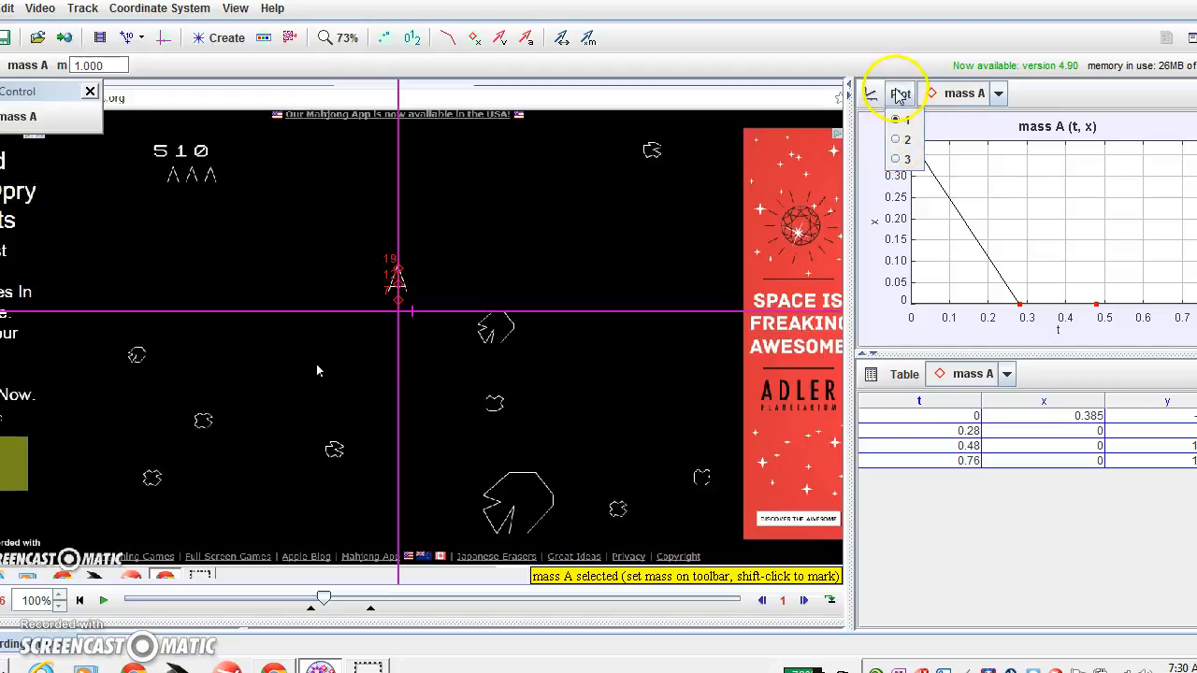
{"action": "left_click", "coordinate": [897, 141]}
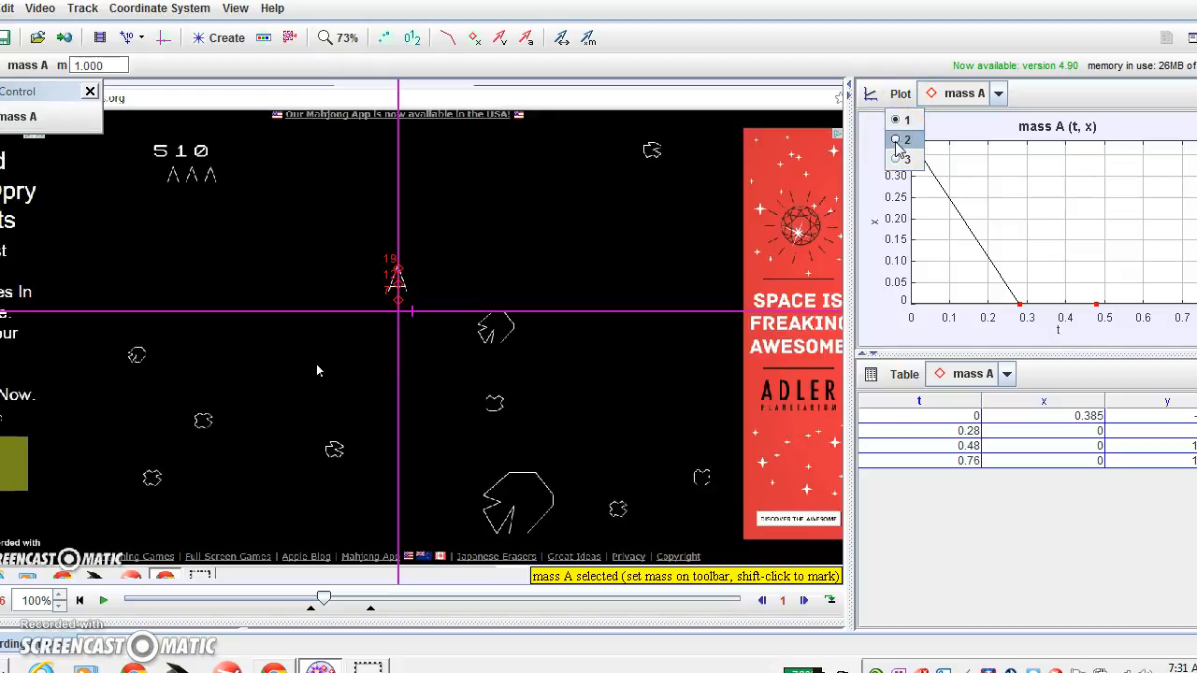
{"action": "left_click", "coordinate": [897, 140]}
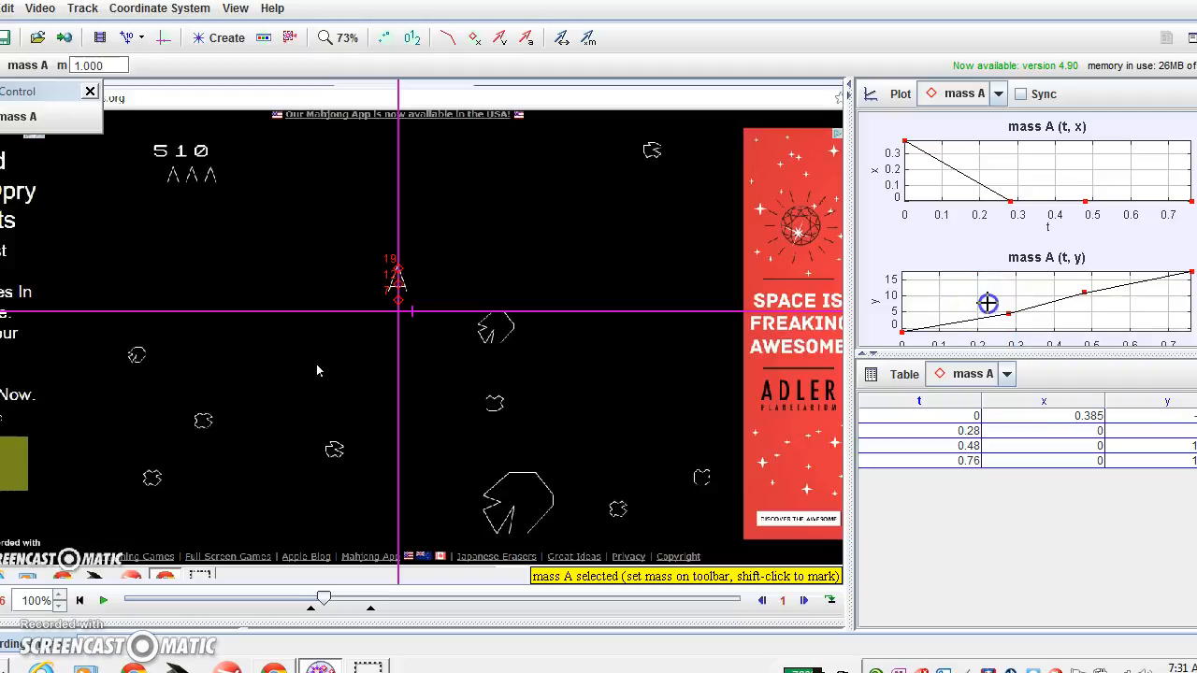
Open the y vs t plot in the Data Tool and bring up the Analyze menu.
{"action": "double_click", "coordinate": [987, 295]}
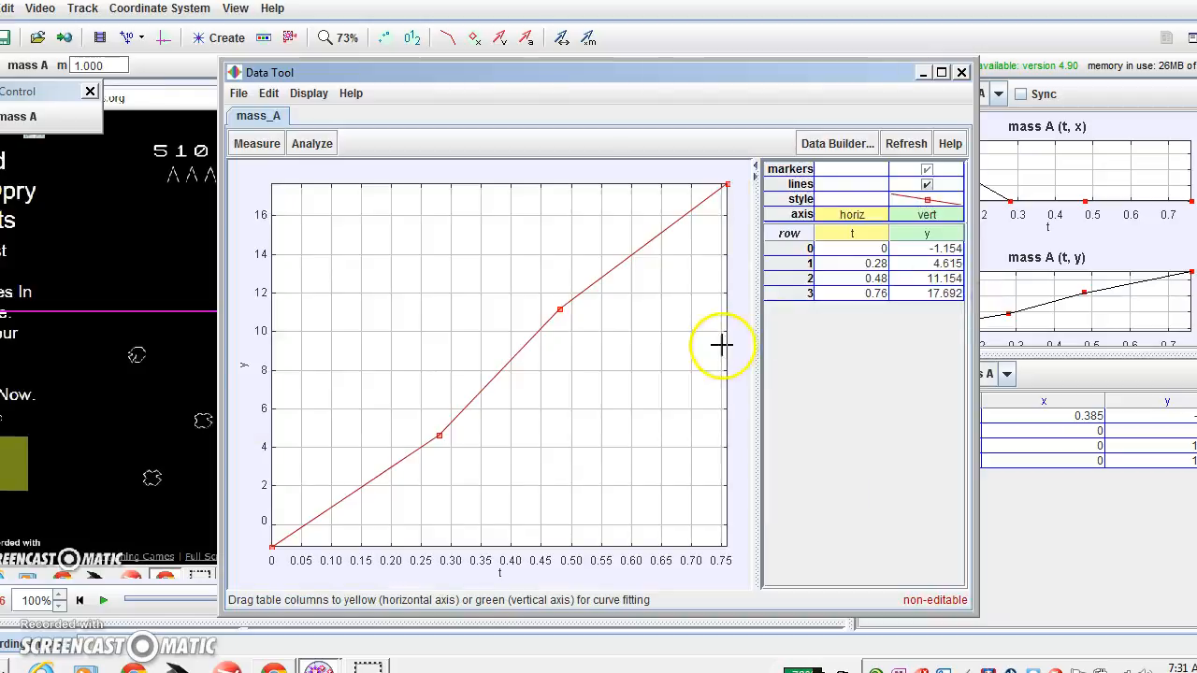
{"action": "left_click", "coordinate": [319, 149]}
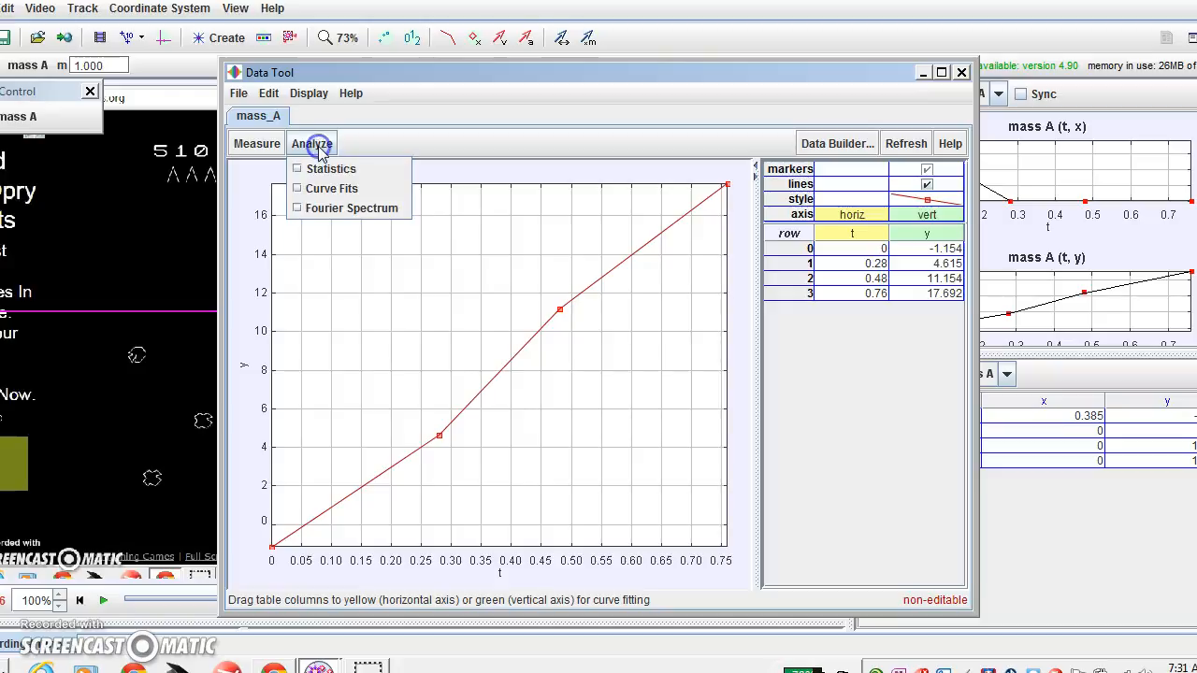
Apply a Line curve fit, giving A = 2.531E1 and B = -1.540E0, and check B's standard error.
{"action": "left_click", "coordinate": [298, 190]}
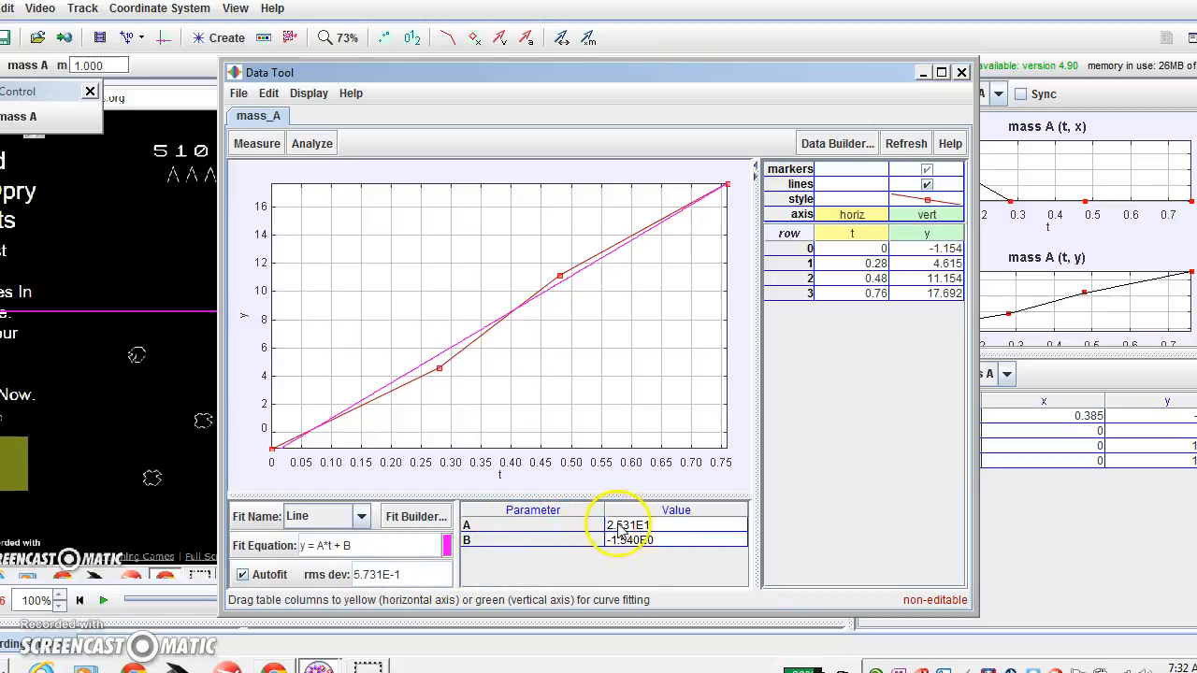
{"action": "mouse_move", "coordinate": [662, 533]}
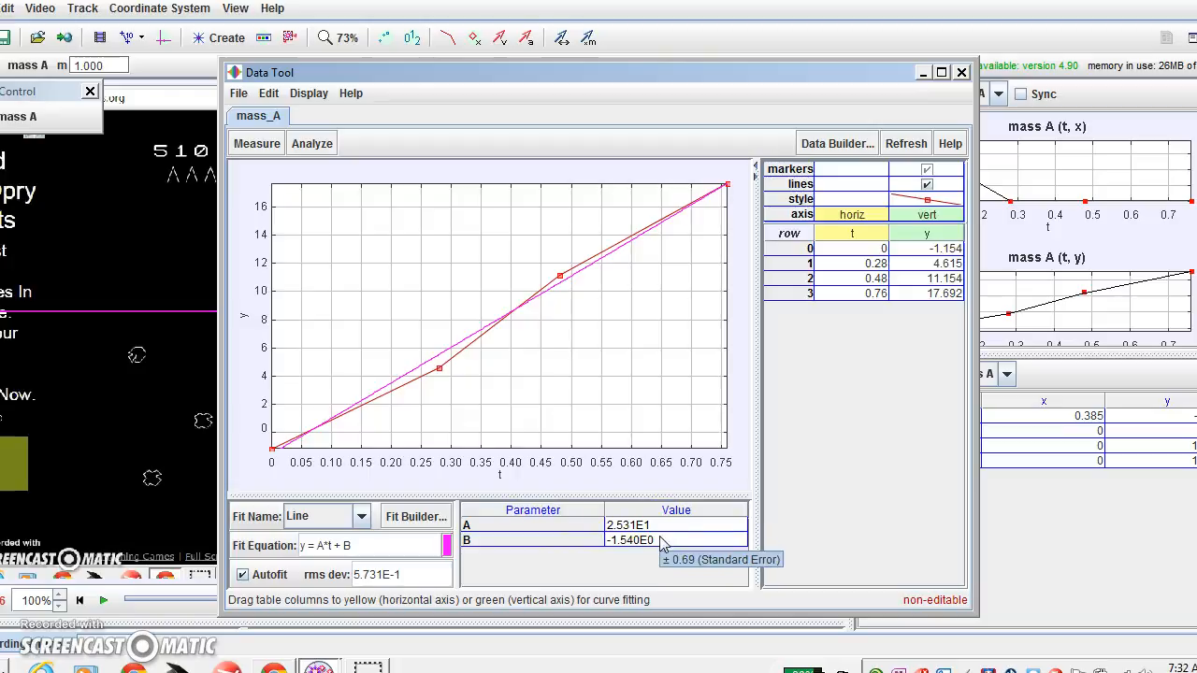
{"action": "mouse_move", "coordinate": [616, 544]}
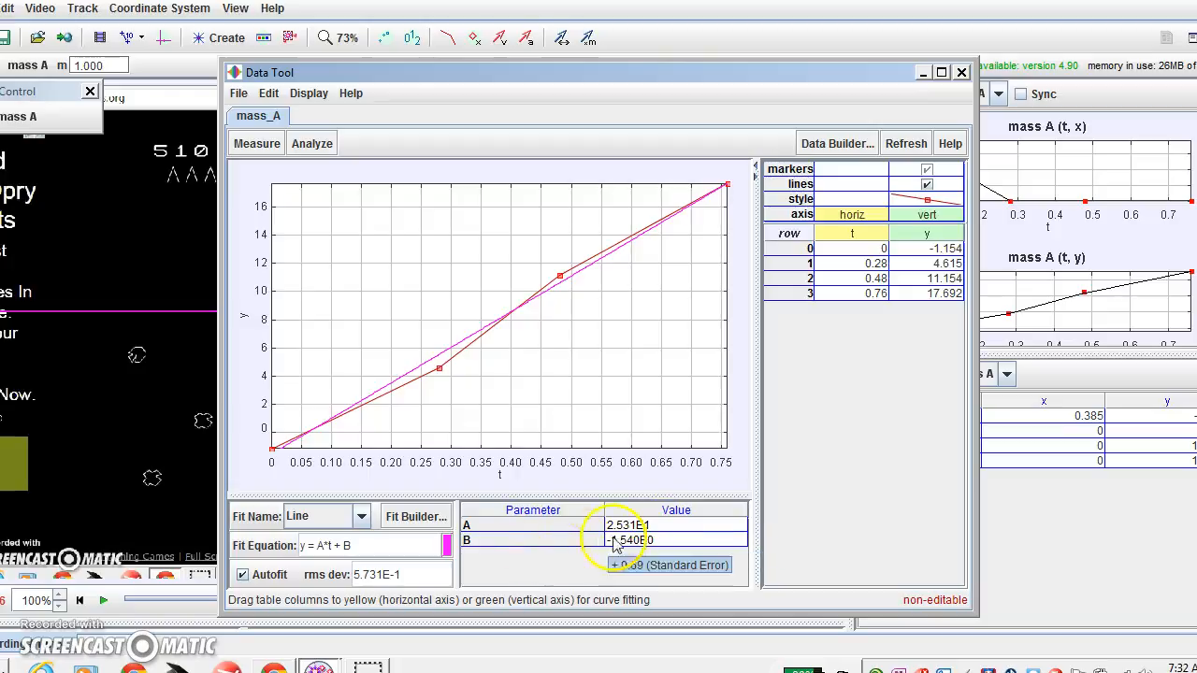
{"action": "left_click", "coordinate": [660, 548]}
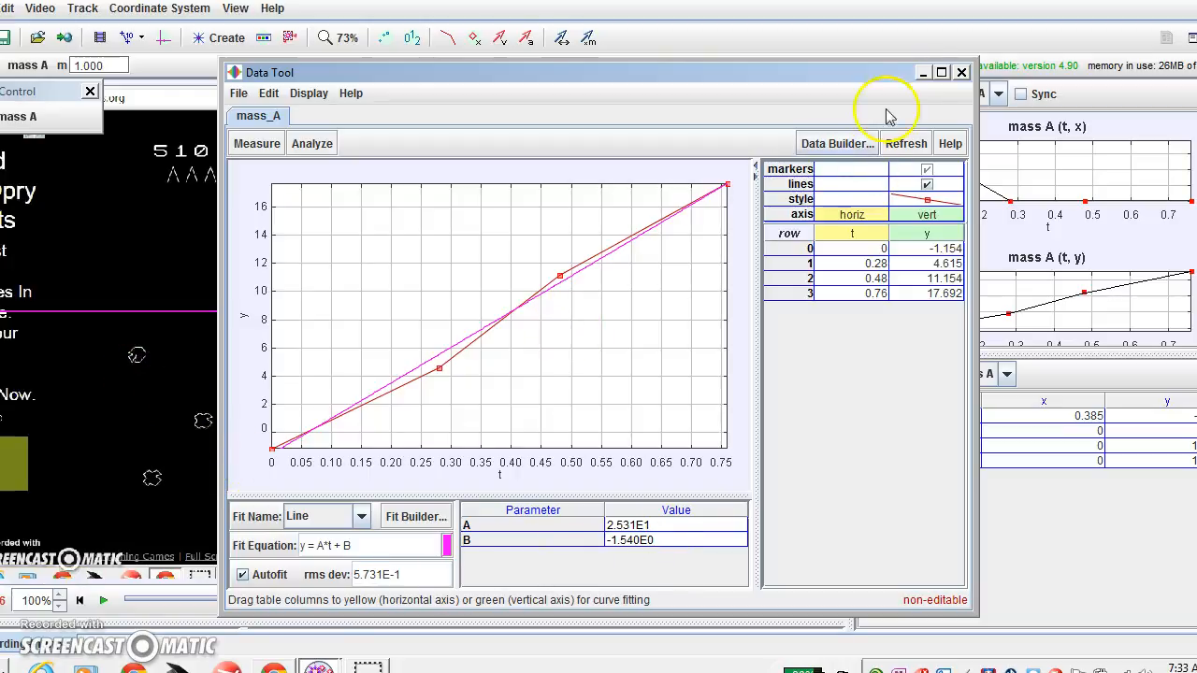
Minimize the Data Tool and open the calibration tools dropdown in the main window.
{"action": "left_click", "coordinate": [920, 72]}
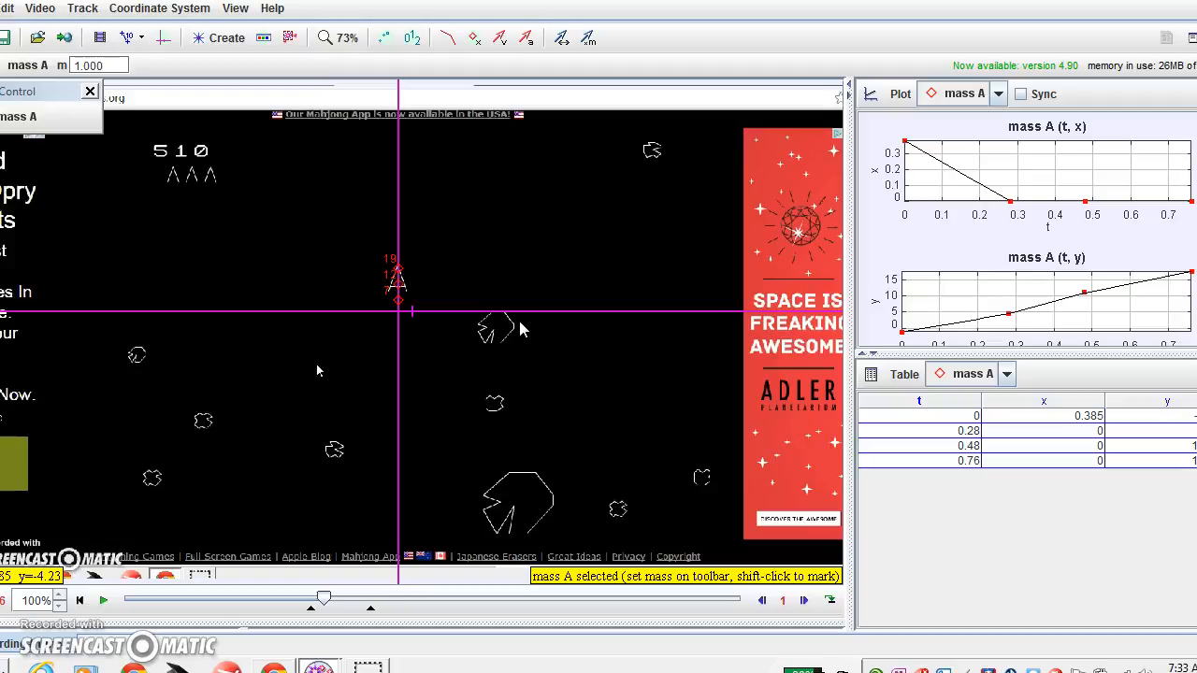
{"action": "left_click", "coordinate": [130, 43]}
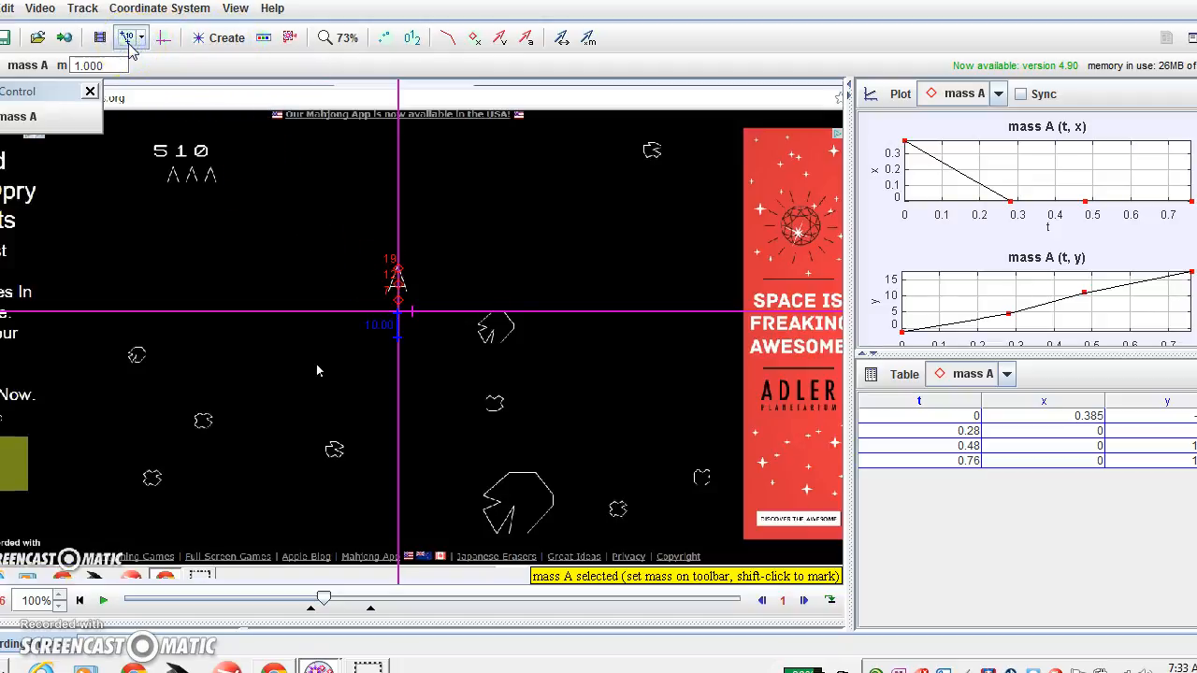
{"action": "left_click", "coordinate": [100, 41]}
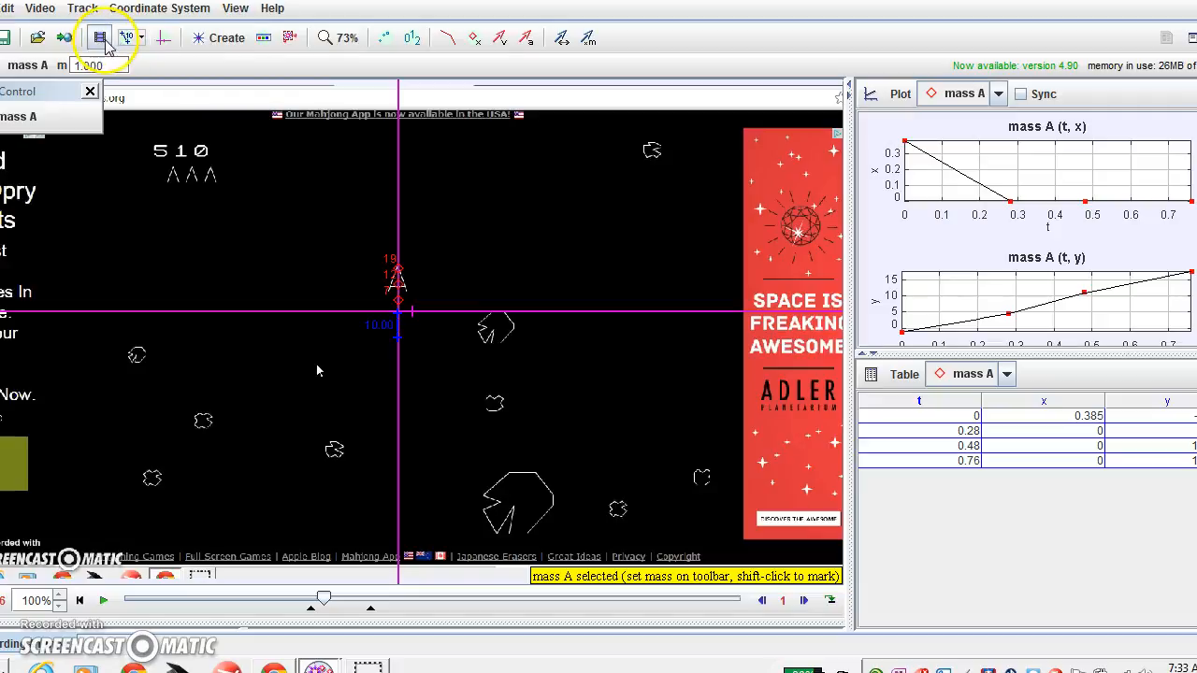
{"action": "left_click", "coordinate": [127, 43]}
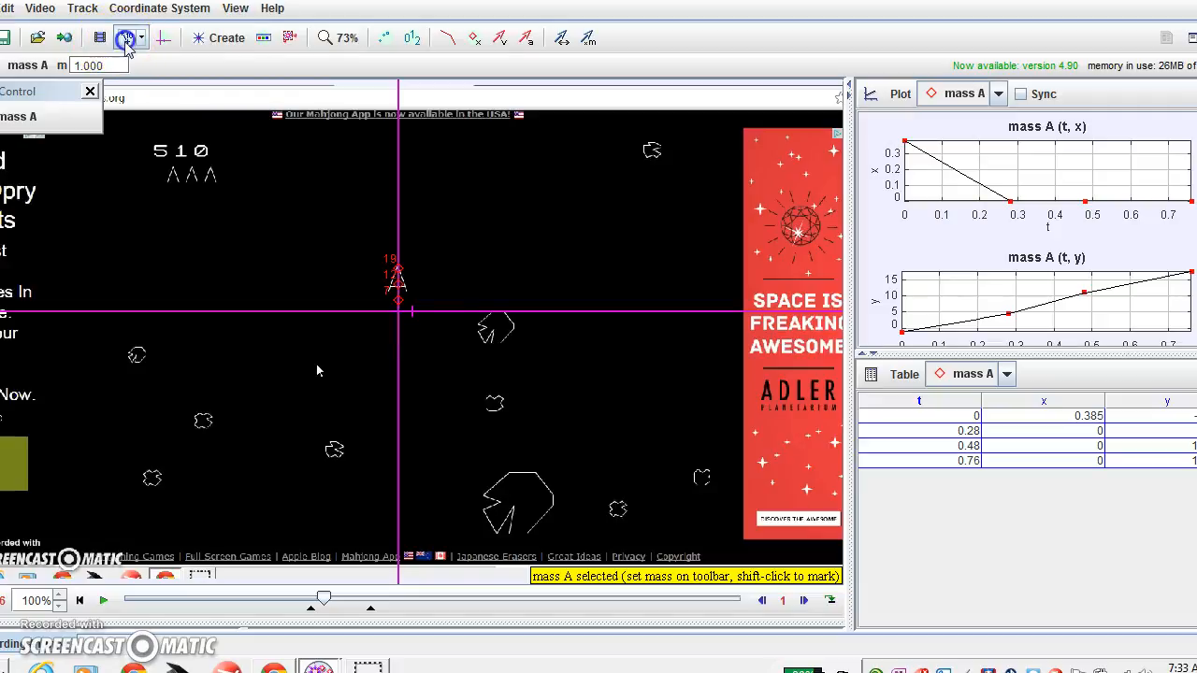
{"action": "left_click", "coordinate": [144, 38]}
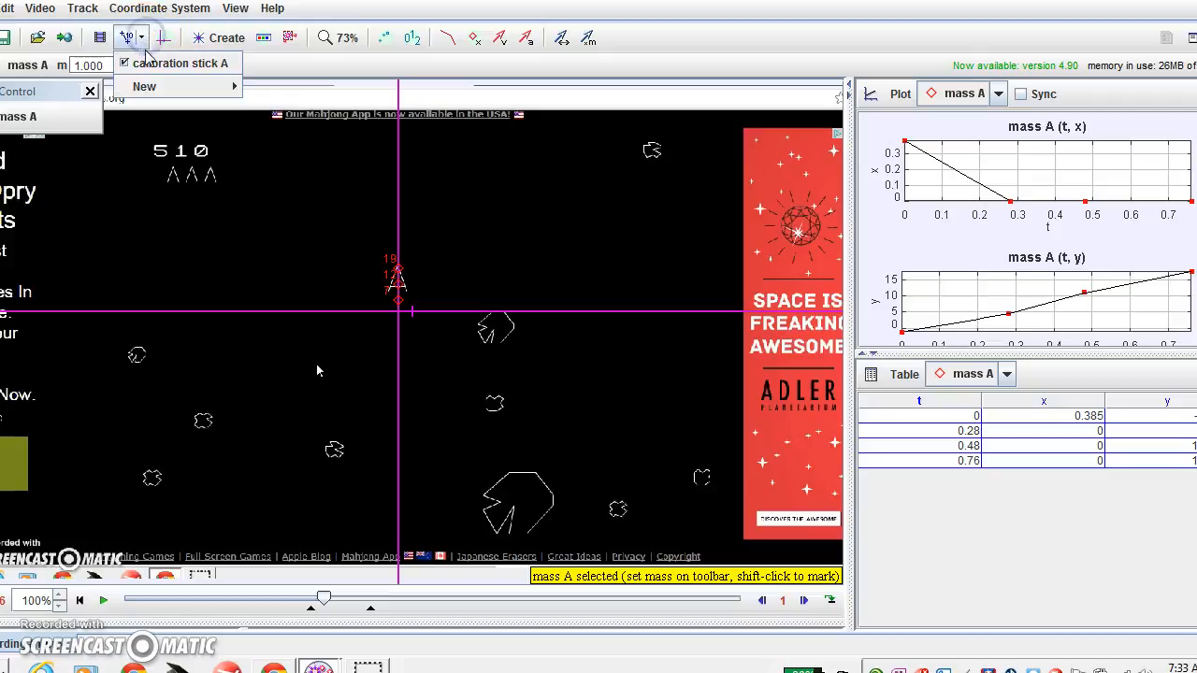
Create calibration tape A beside the asteroid, measuring 15.54 at -8.2°.
{"action": "left_click", "coordinate": [192, 89]}
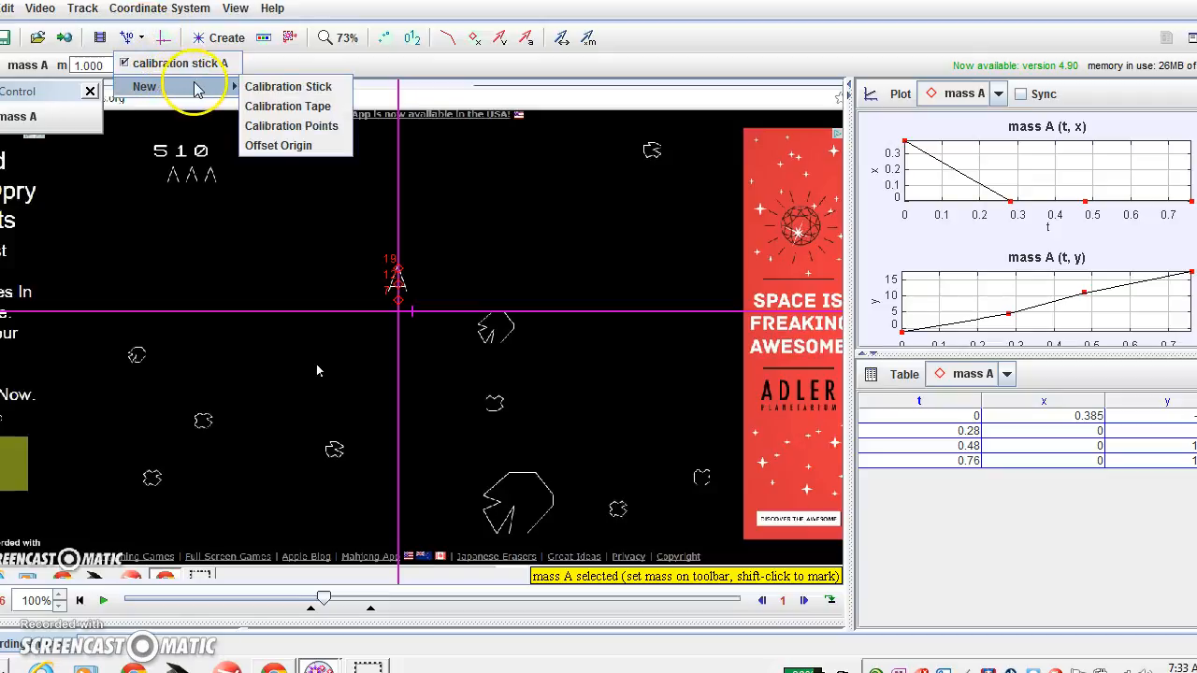
{"action": "left_click", "coordinate": [262, 106]}
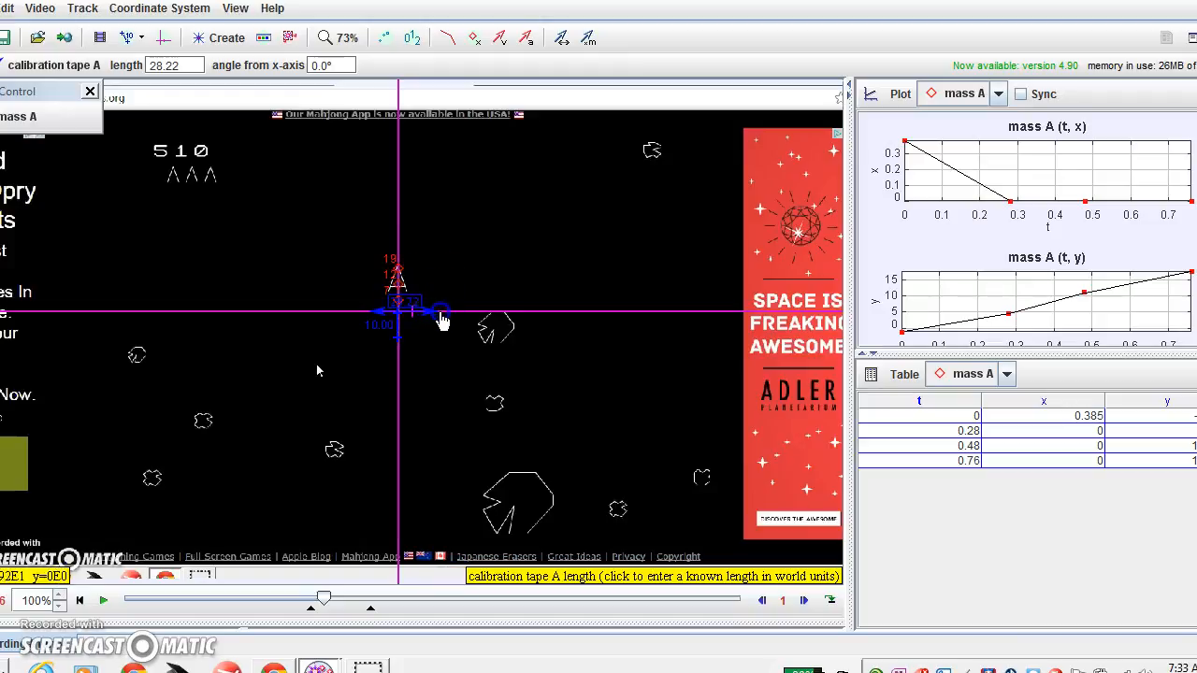
{"action": "left_click_drag", "start_coordinate": [427, 323], "coordinate": [531, 338]}
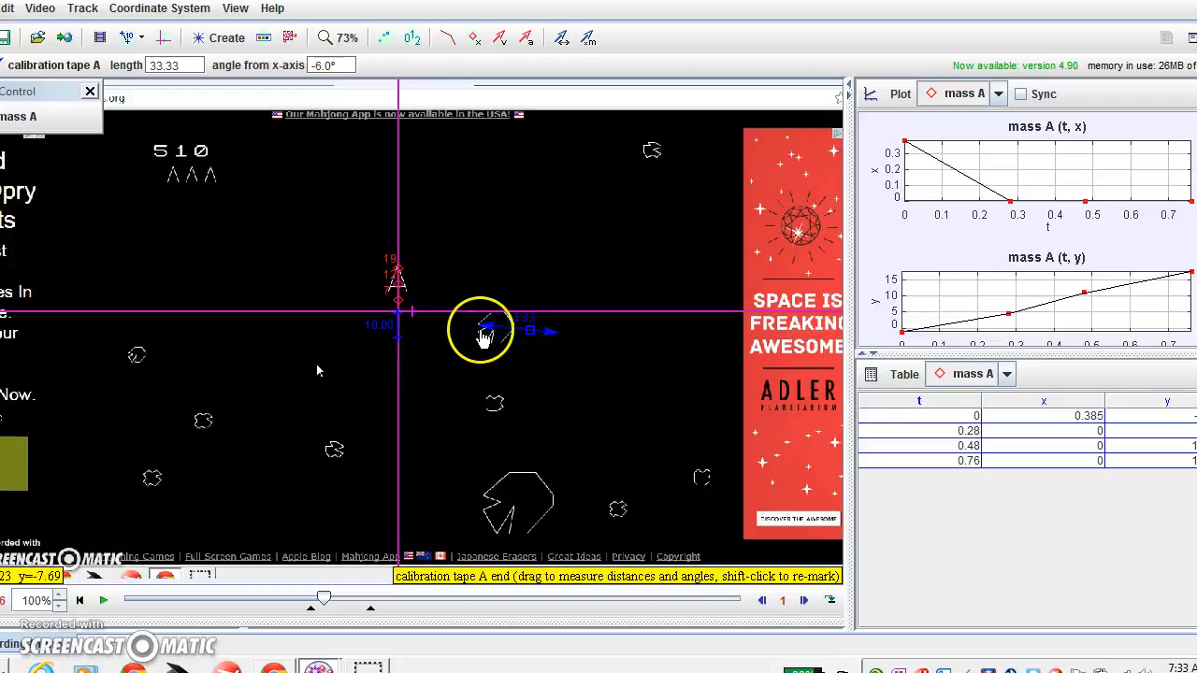
{"action": "left_click_drag", "start_coordinate": [555, 343], "coordinate": [518, 340]}
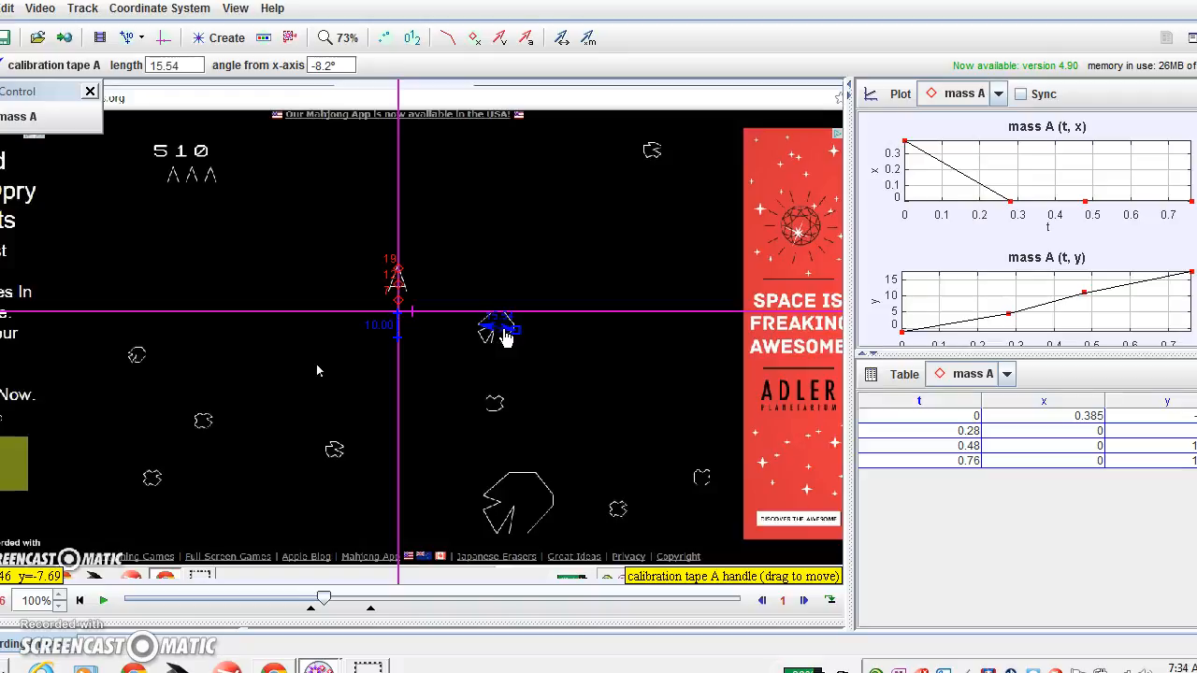
{"action": "left_click_drag", "start_coordinate": [505, 334], "coordinate": [555, 347]}
{"action": "left_click", "coordinate": [549, 339]}
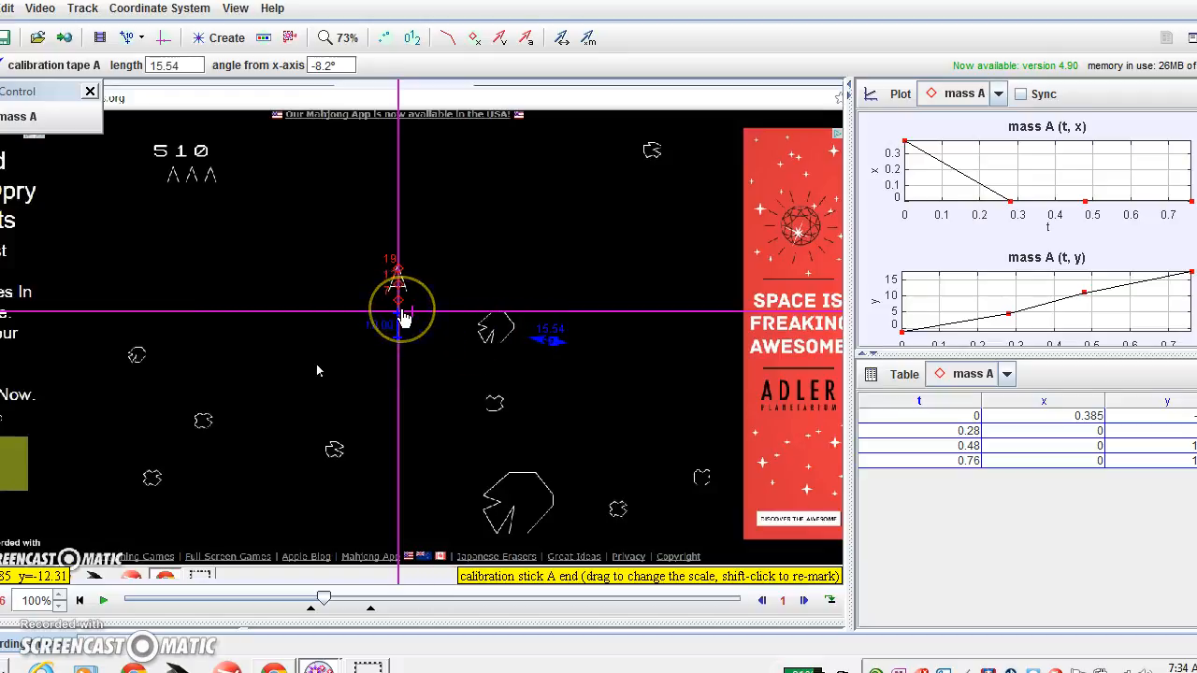
{"action": "left_click", "coordinate": [554, 347]}
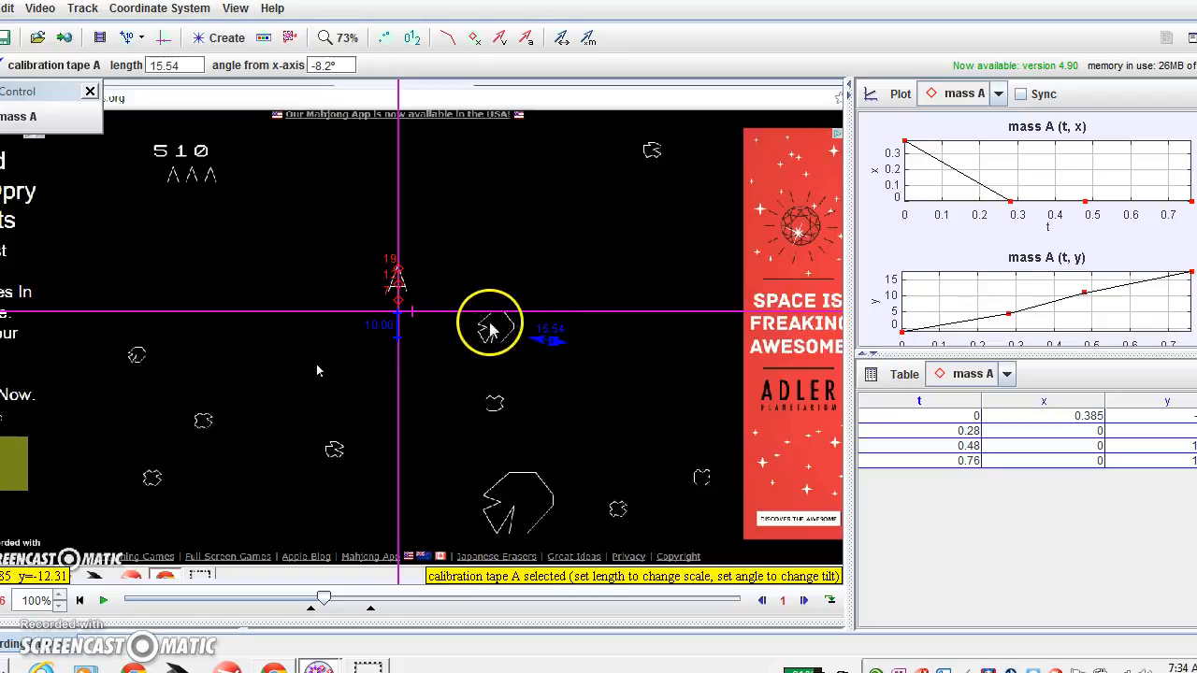